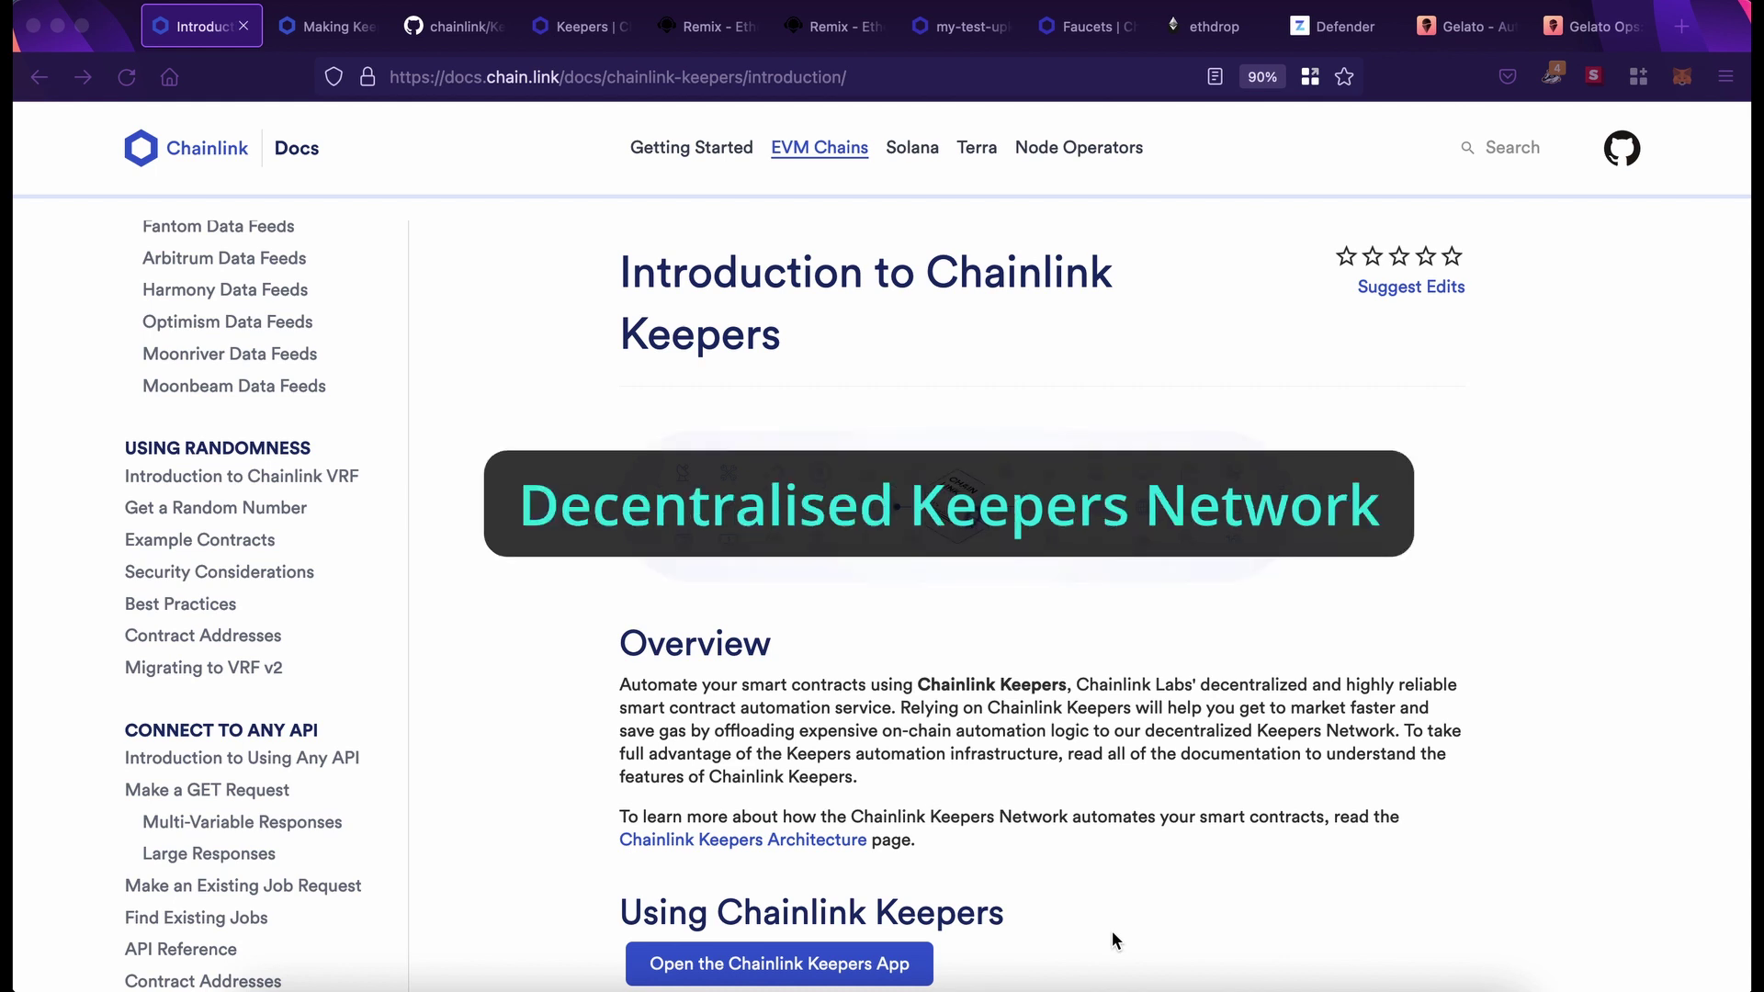
# Open the Chainlink Docs 'Making Keepers-compatible Contracts' guide
pyautogui.click(326, 26)
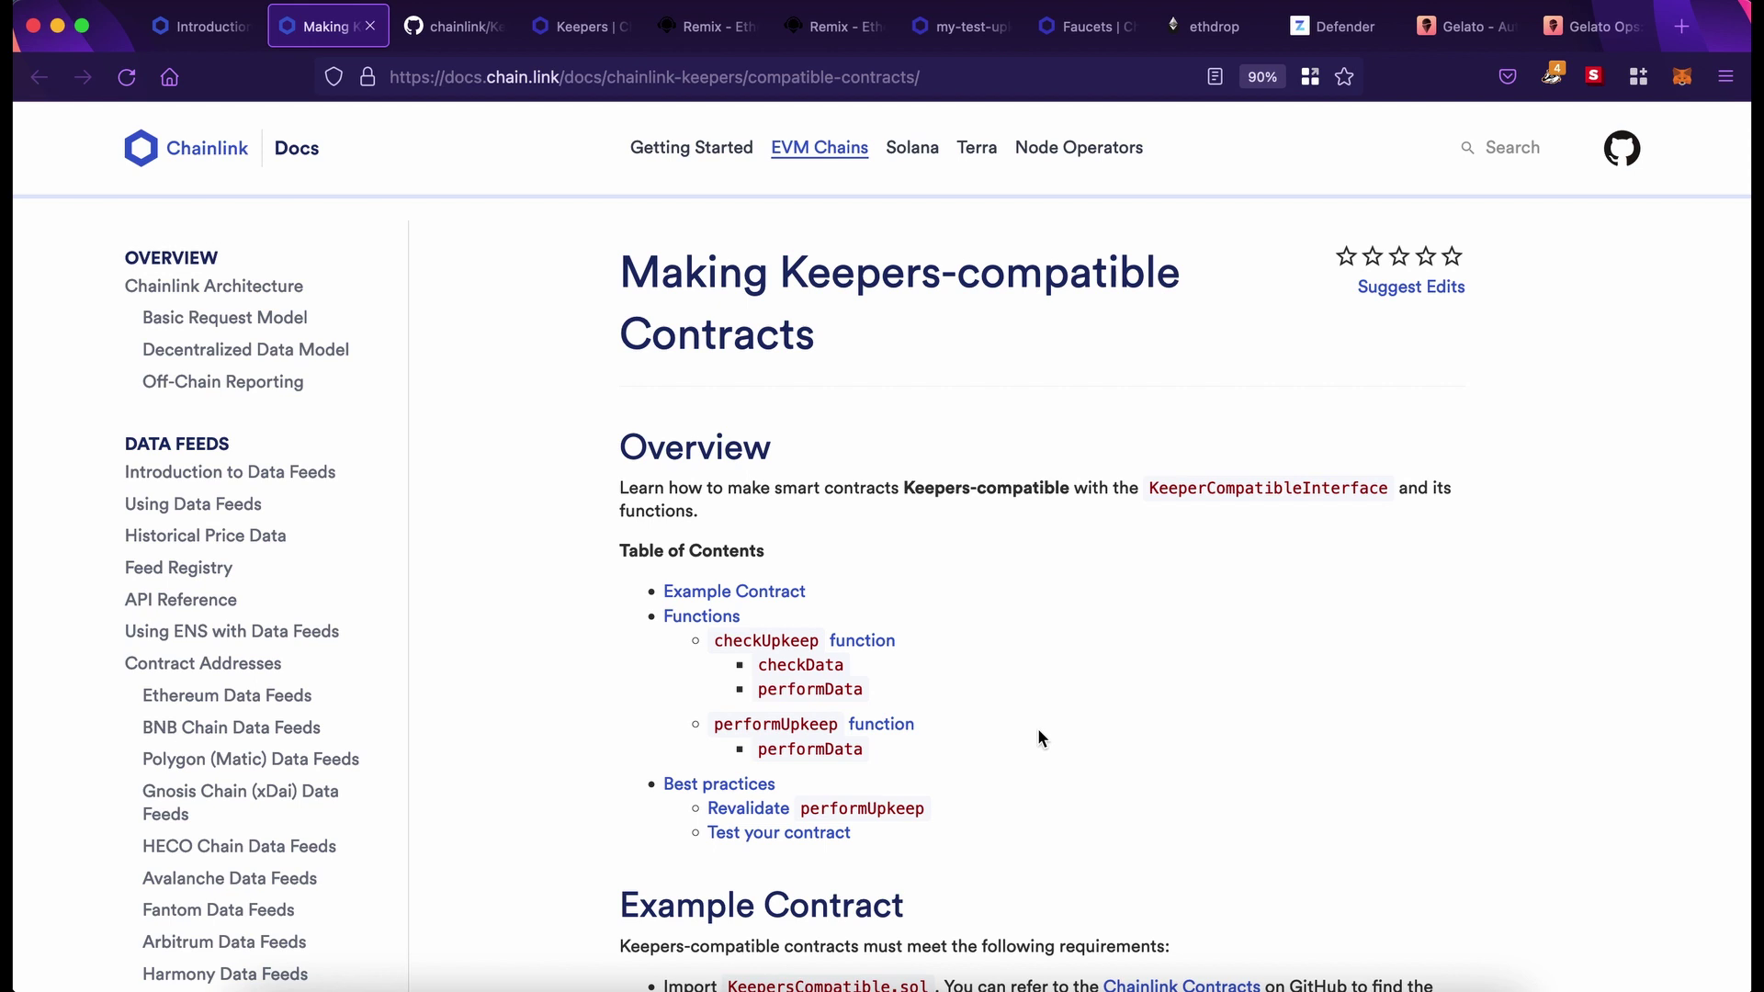
# In Remix's KeepersCounter.sol, highlight the public counter variable and the line that increments it
pyautogui.press('super+5')
pyautogui.scroll(-3, 918, 513)
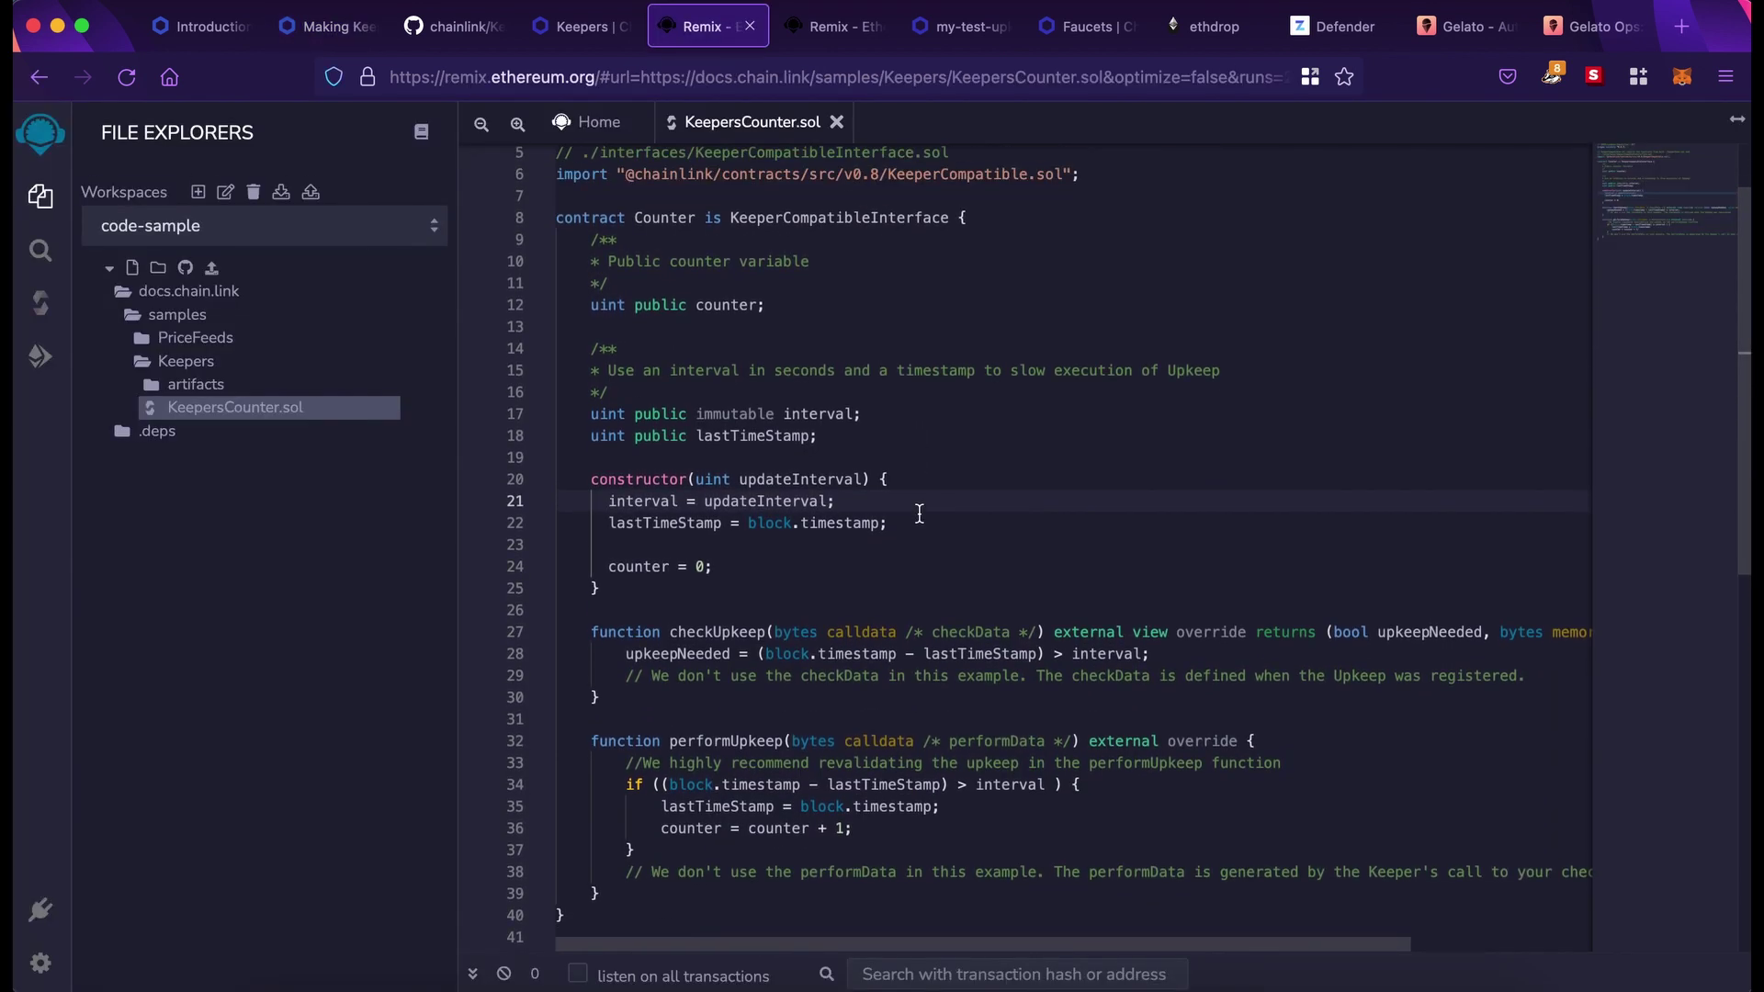
pyautogui.moveTo(811, 311); pyautogui.dragTo(631, 300)
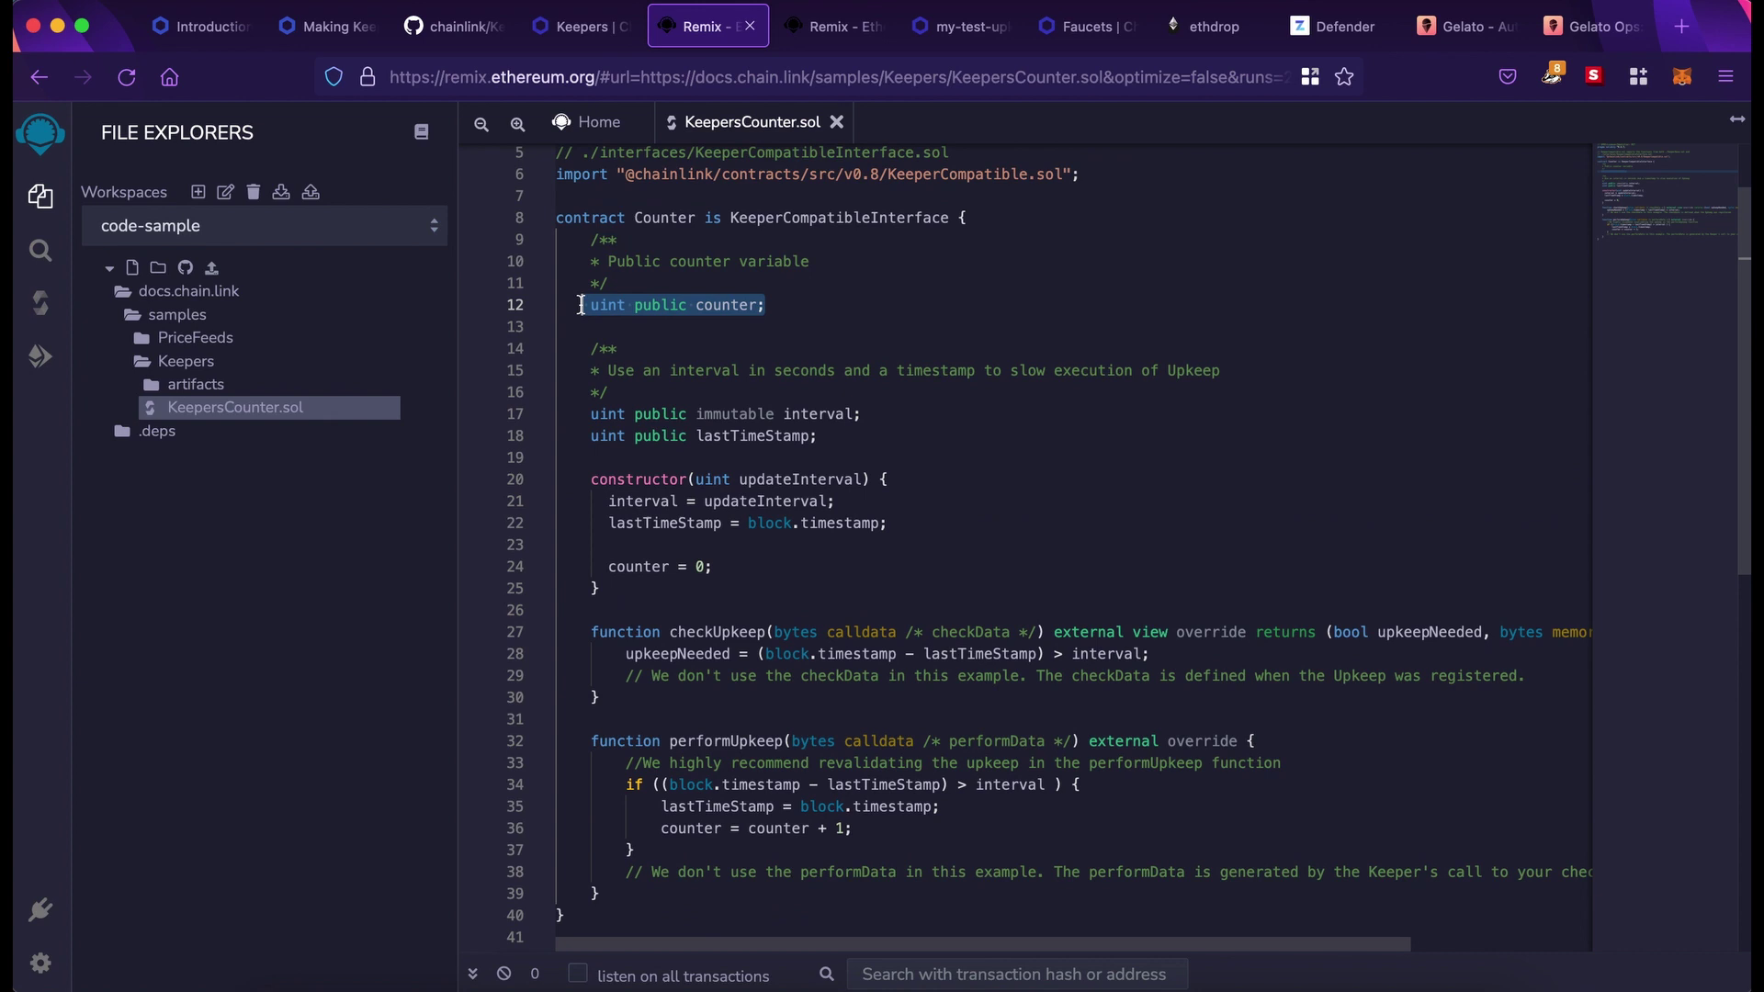
pyautogui.moveTo(855, 828); pyautogui.dragTo(747, 829)
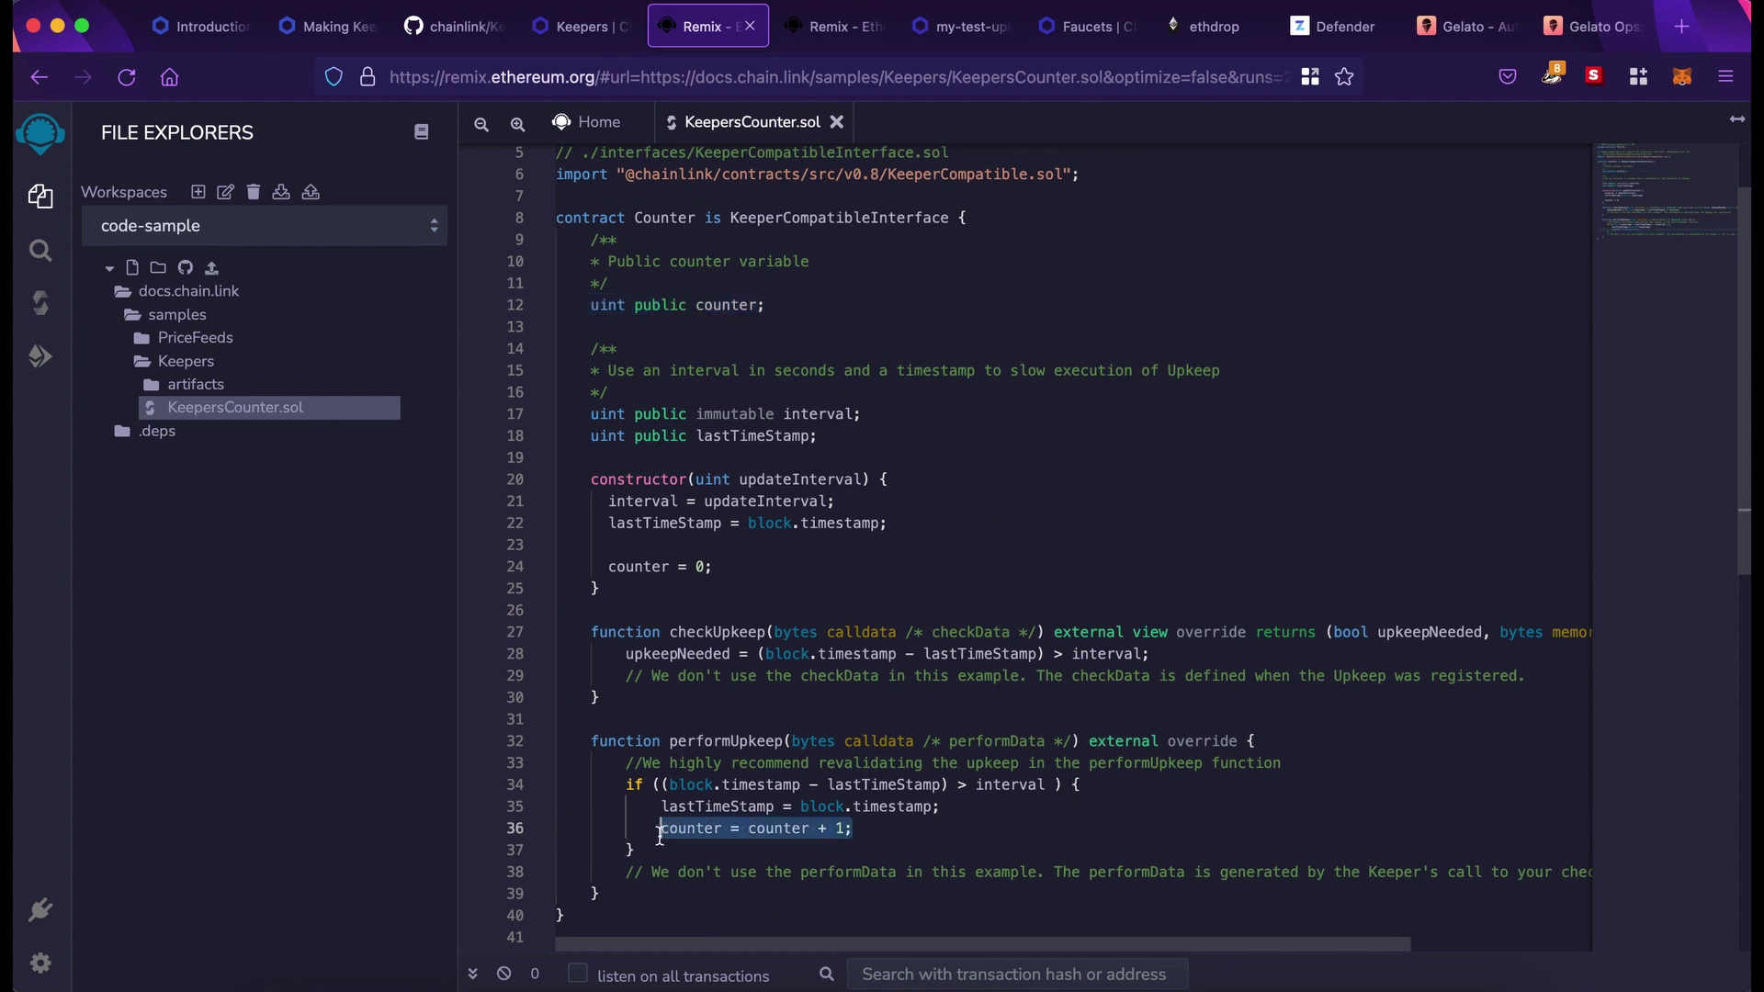
pyautogui.click(992, 836)
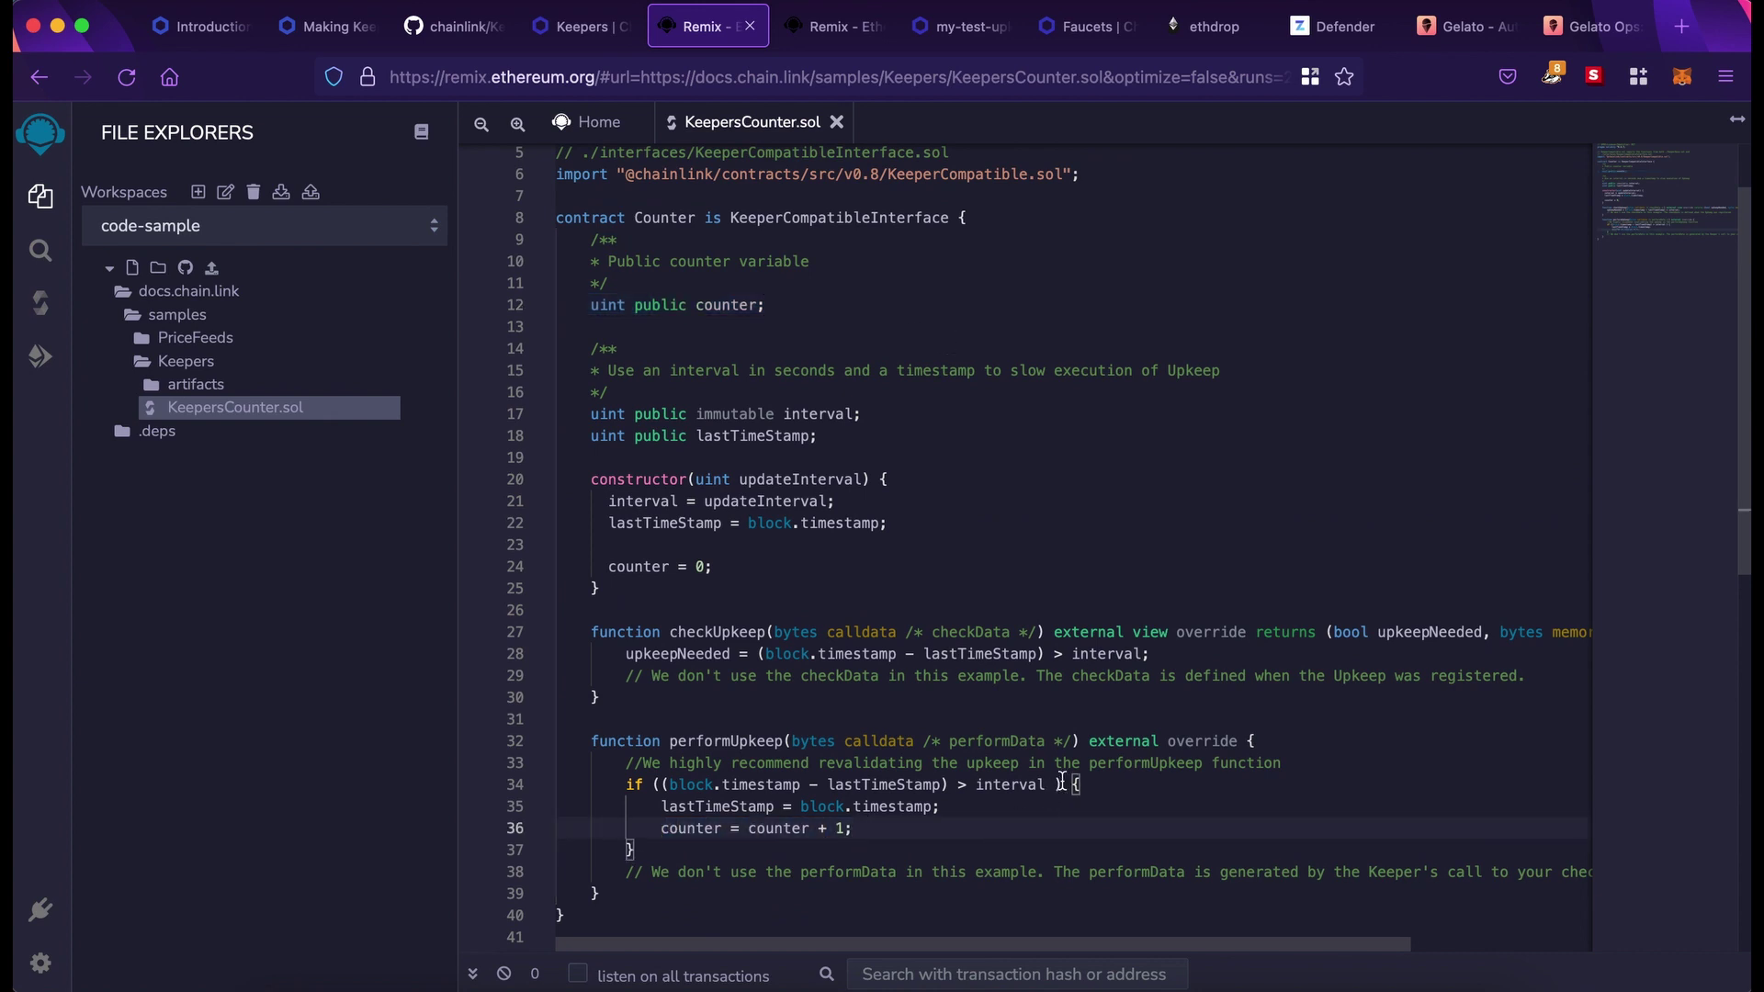
# Highlight the interval check, checkUpkeep and performUpkeep, then launch the Chainlink Keepers app
pyautogui.moveTo(1064, 784); pyautogui.dragTo(740, 777)
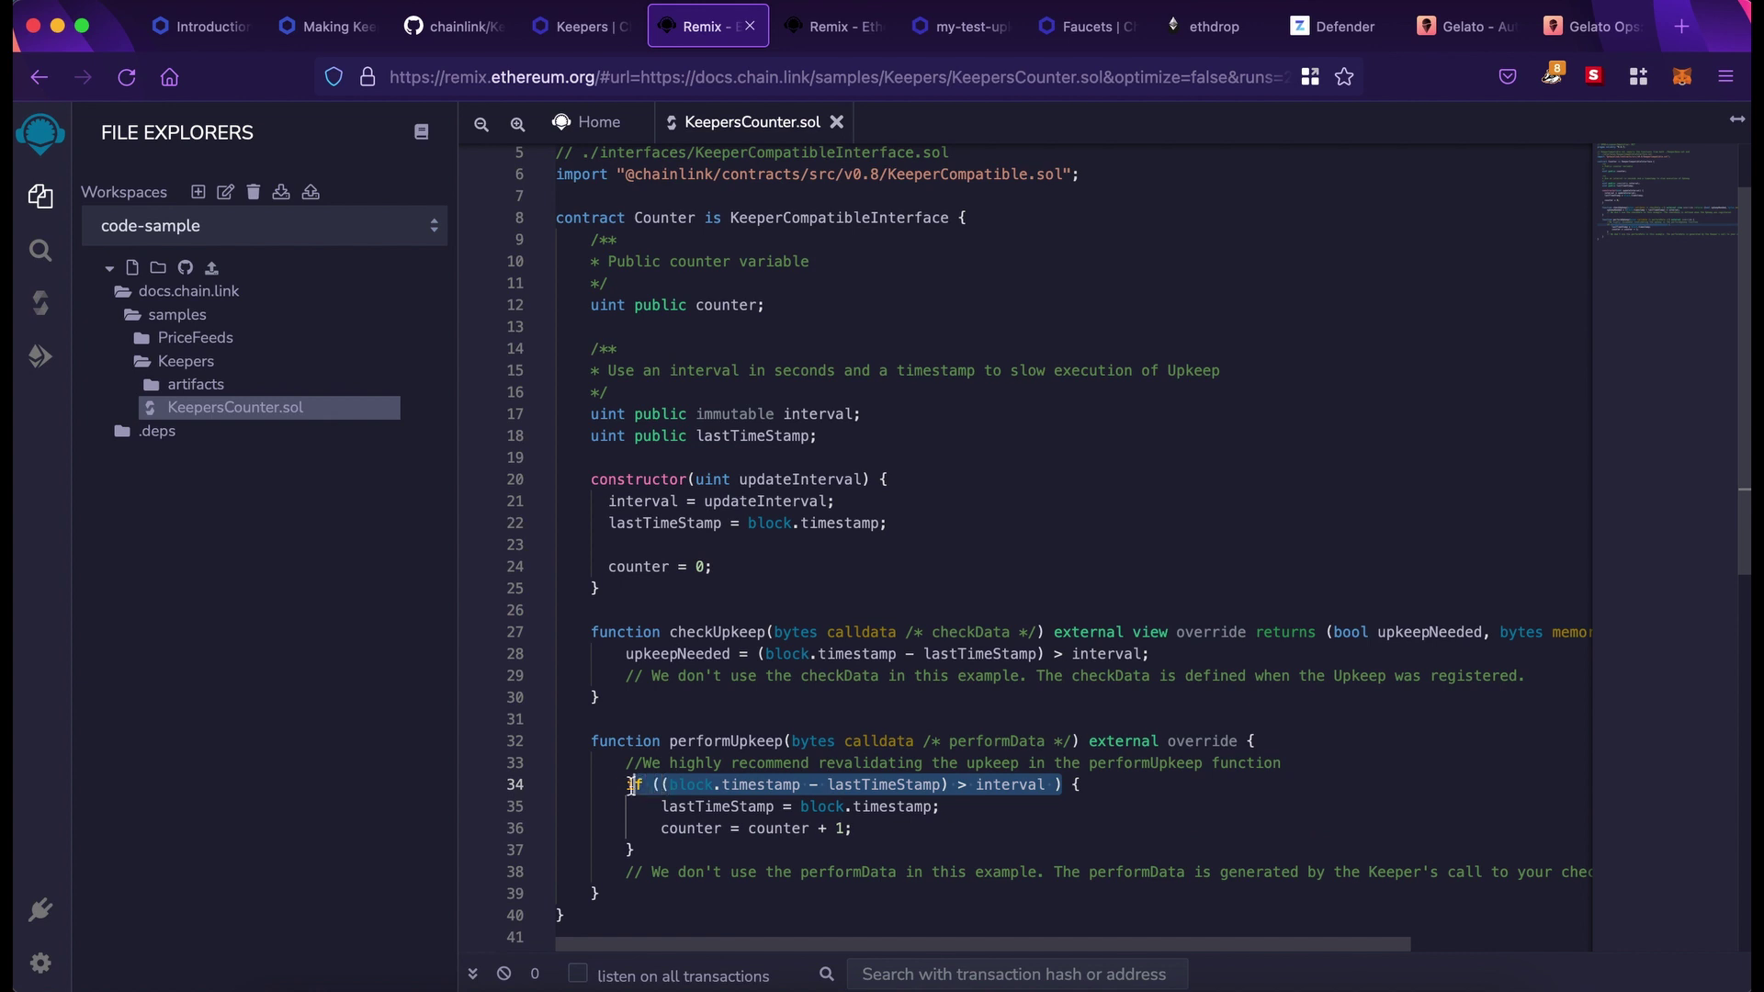
pyautogui.click(1159, 809)
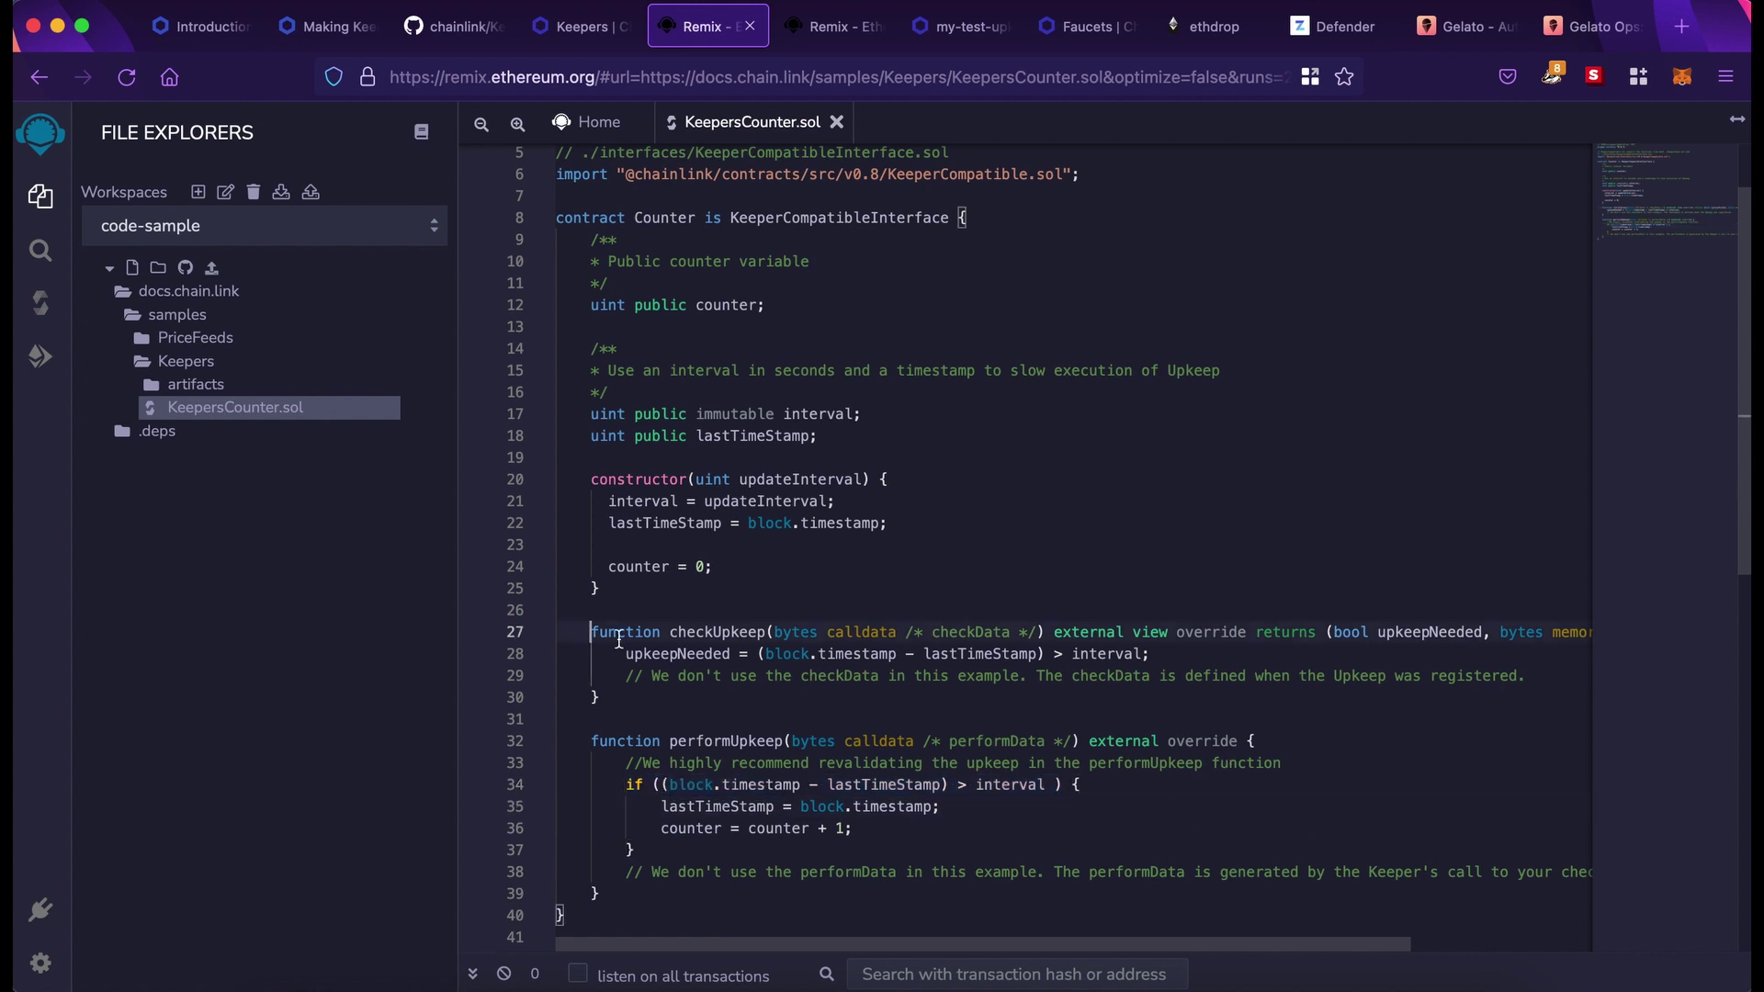
pyautogui.moveTo(619, 641); pyautogui.dragTo(768, 632)
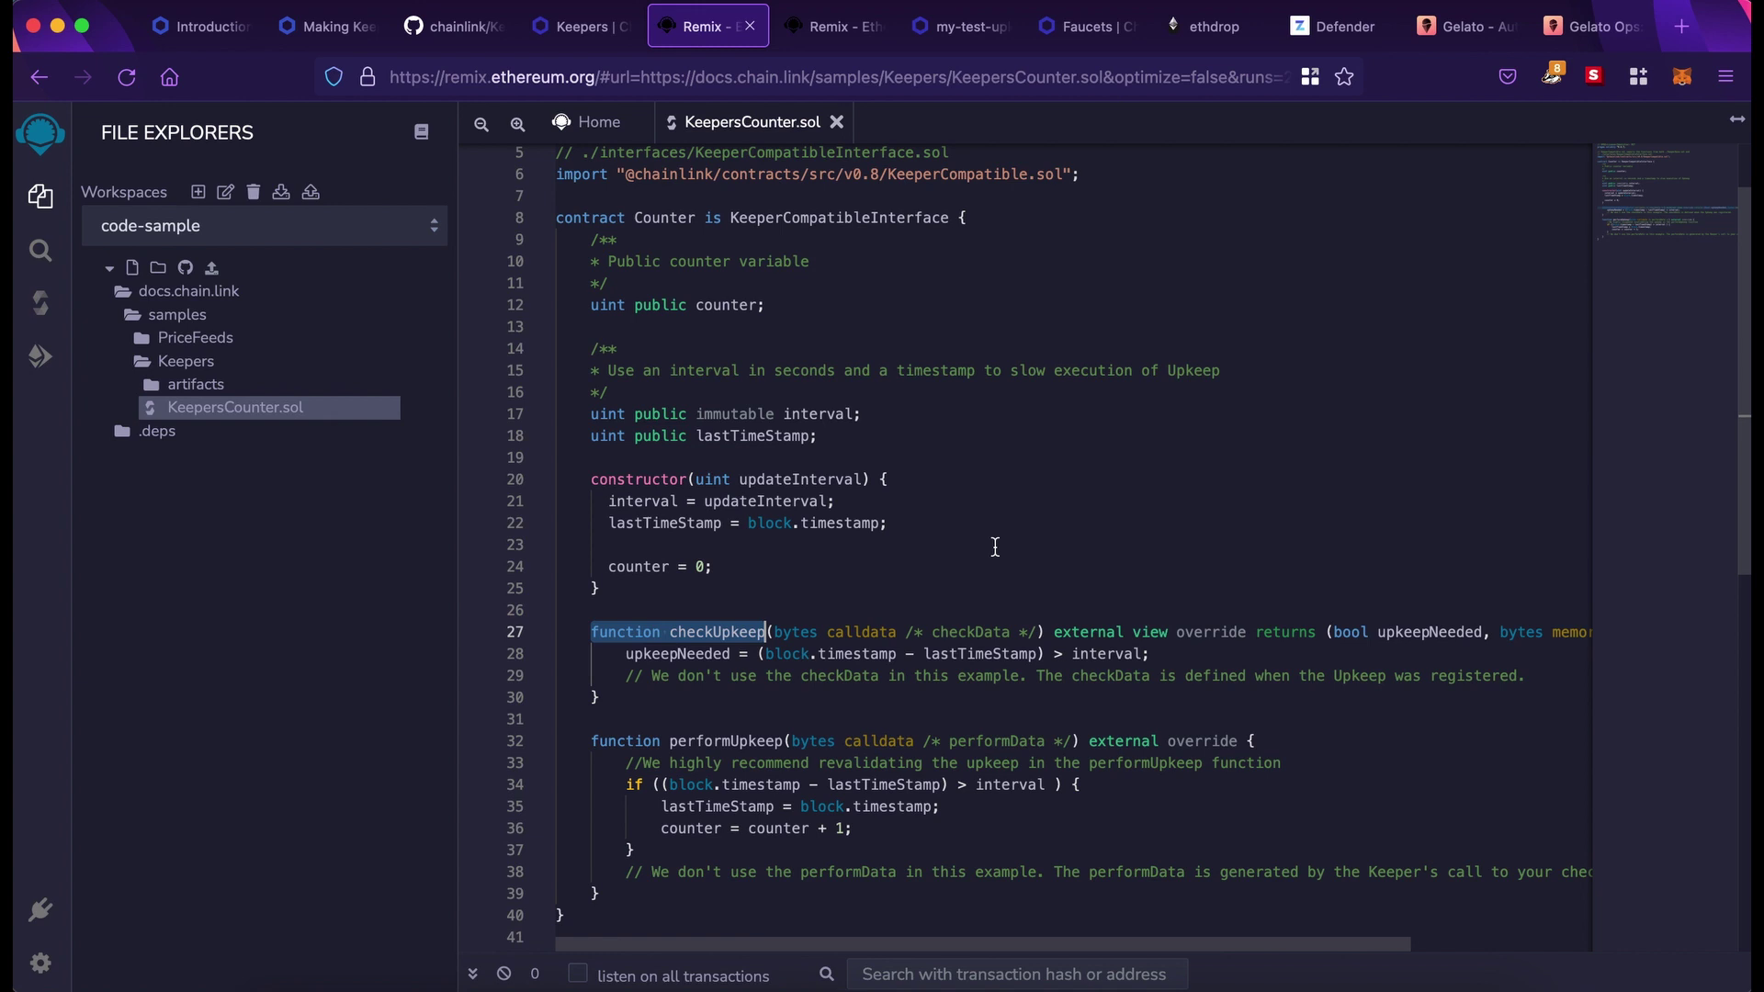
pyautogui.moveTo(590, 740); pyautogui.dragTo(779, 741)
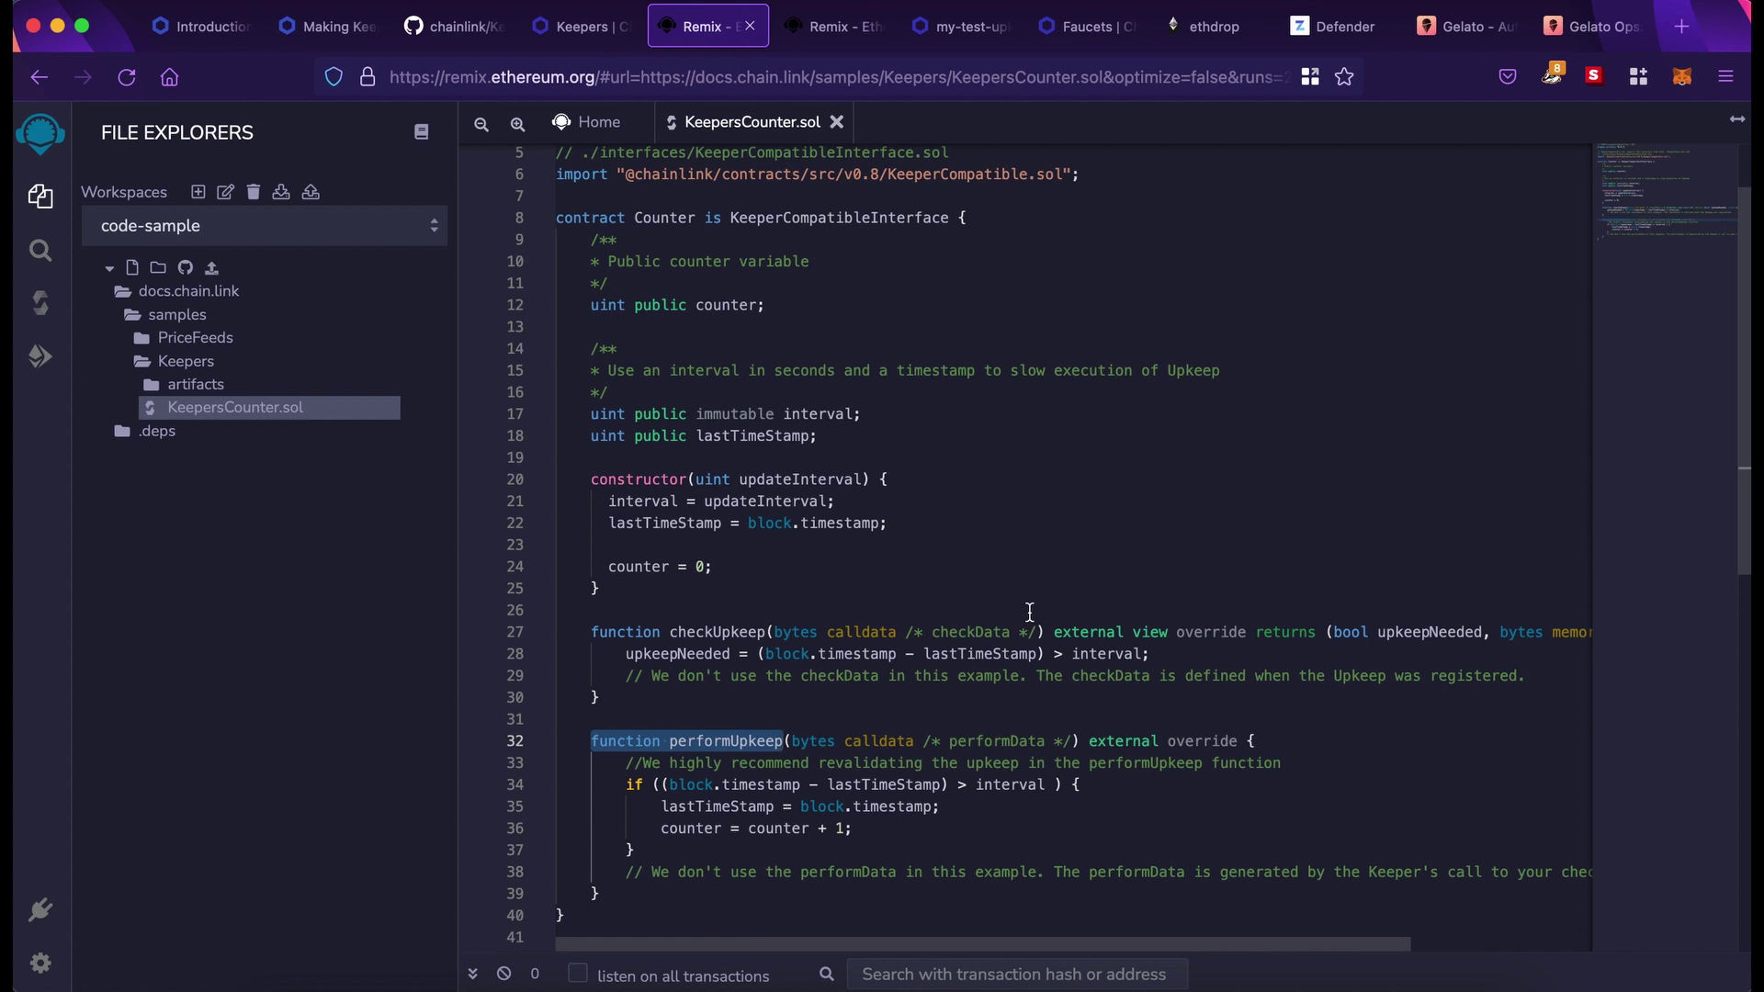
pyautogui.press('super+1')
pyautogui.click(755, 721)
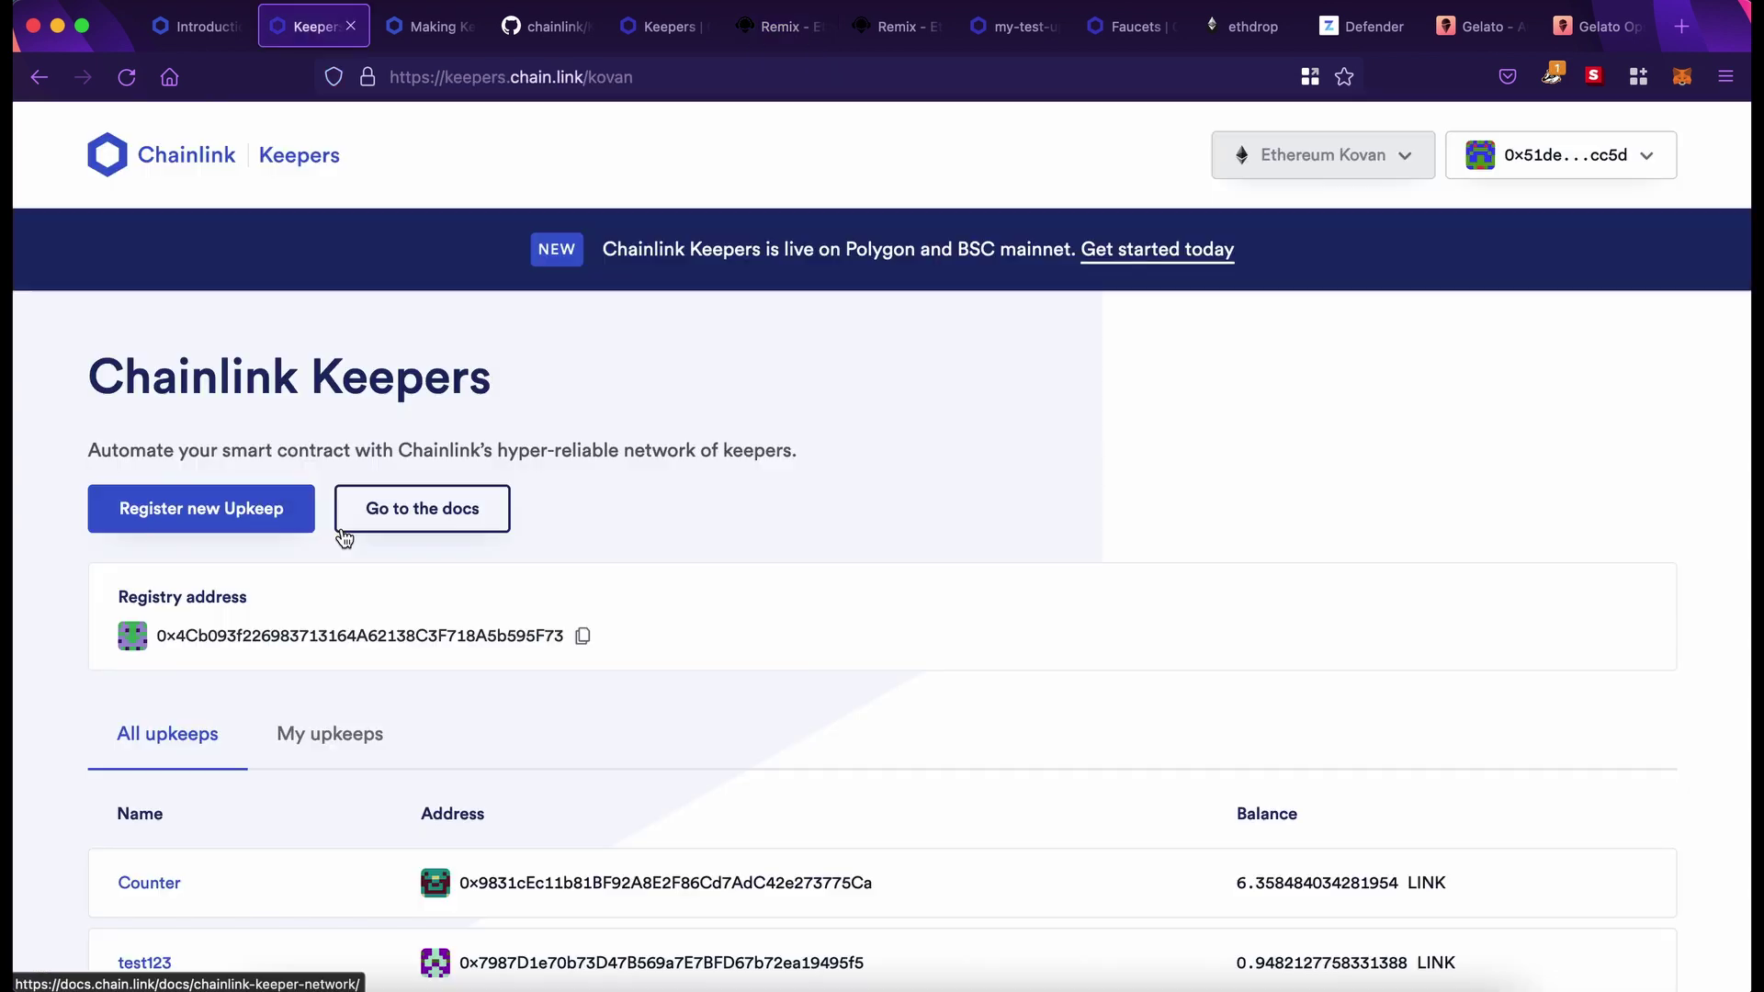
# Register a new upkeep named 'my-upkeep' funded with 5 LINK
pyautogui.click(262, 504)
pyautogui.scroll(-1, 781, 559)
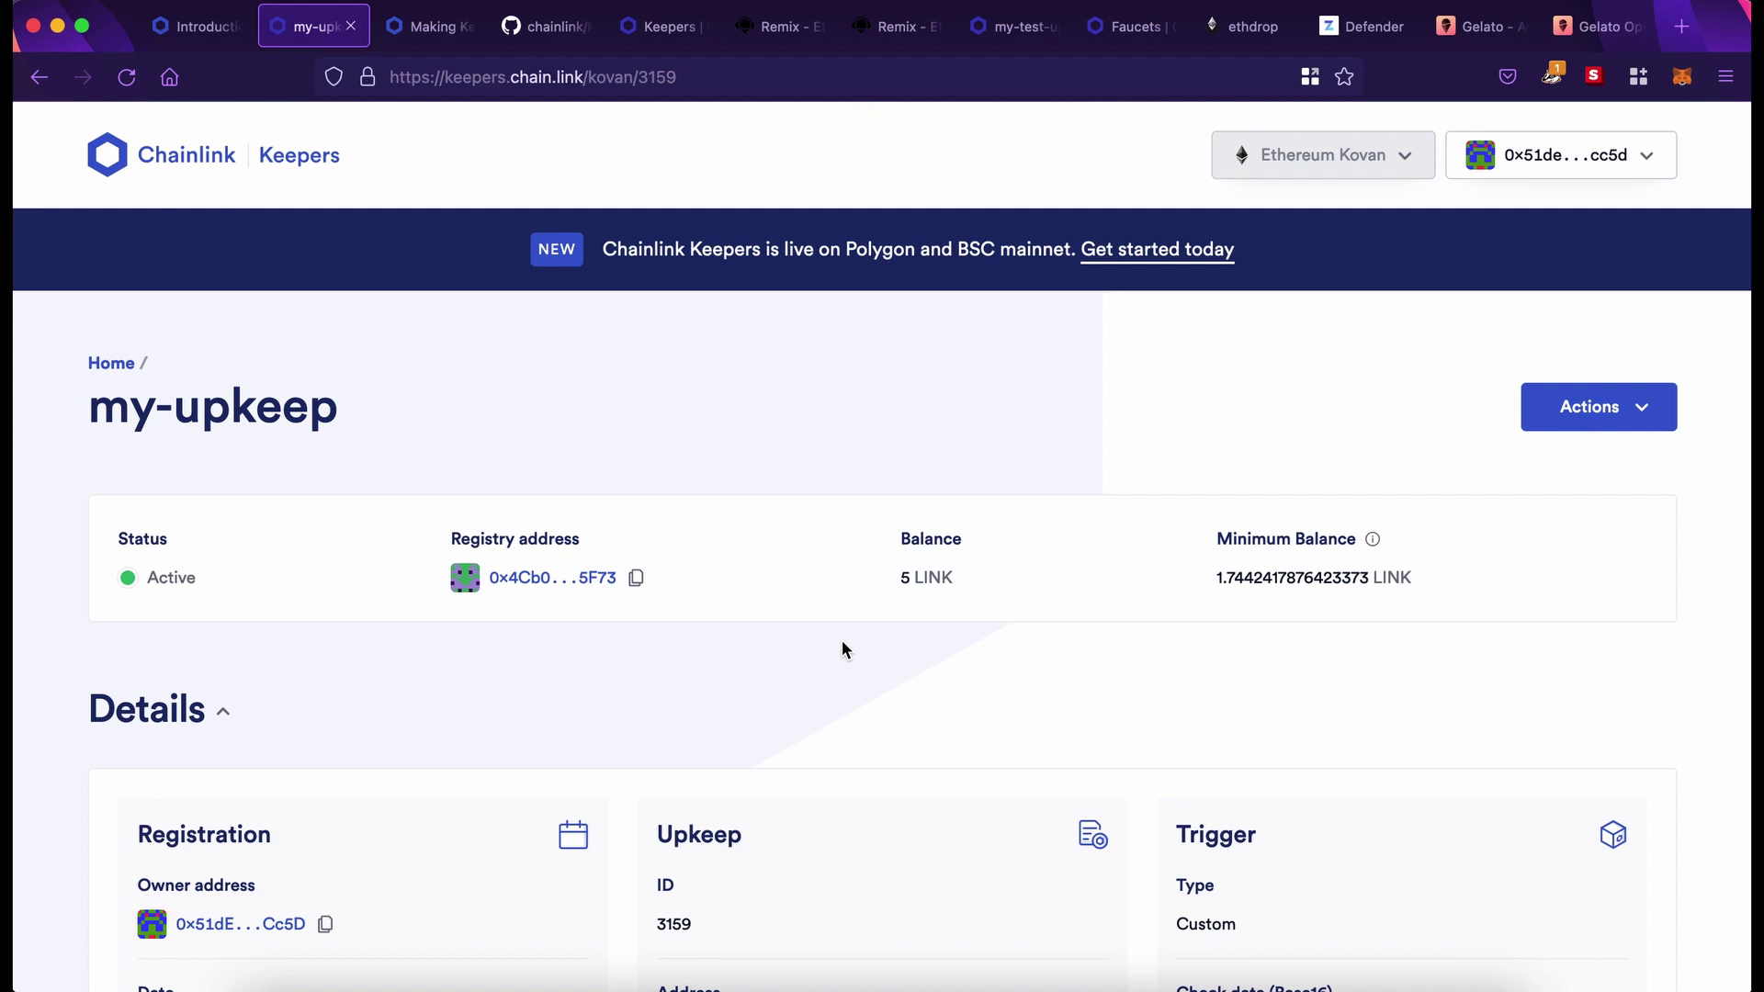
# Back in Remix, read the deployed Counter contract's counter value, which is 0
pyautogui.click(759, 40)
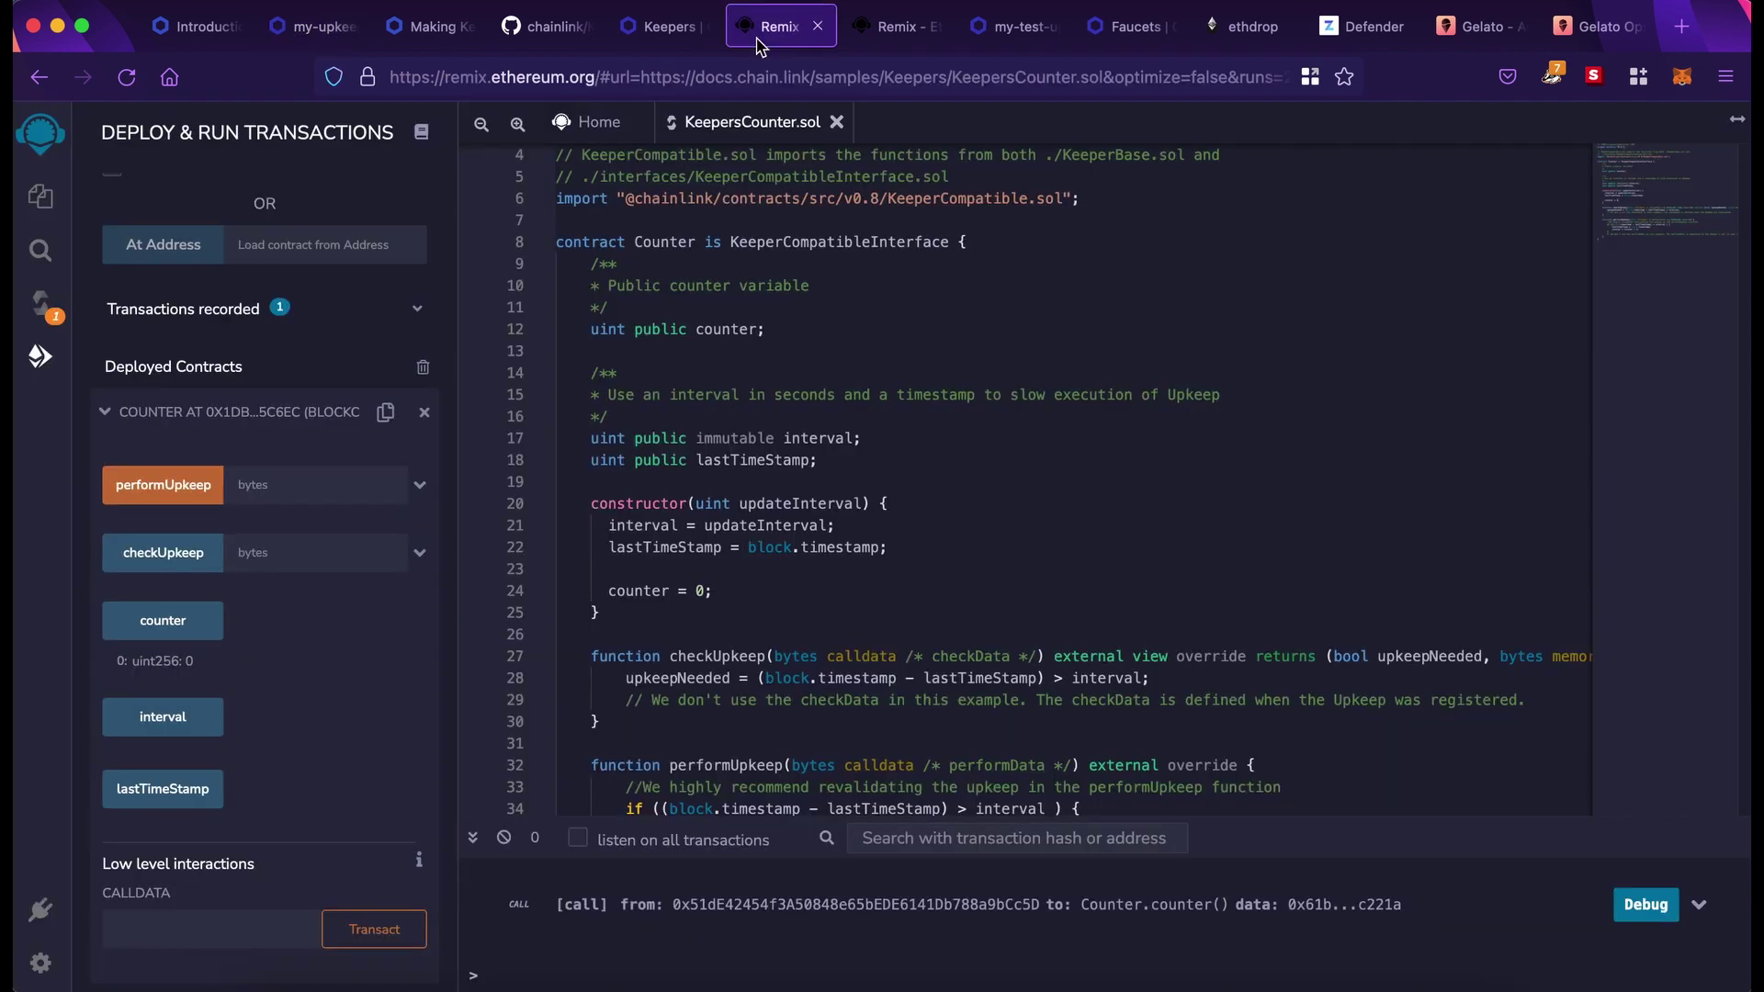
pyautogui.click(185, 627)
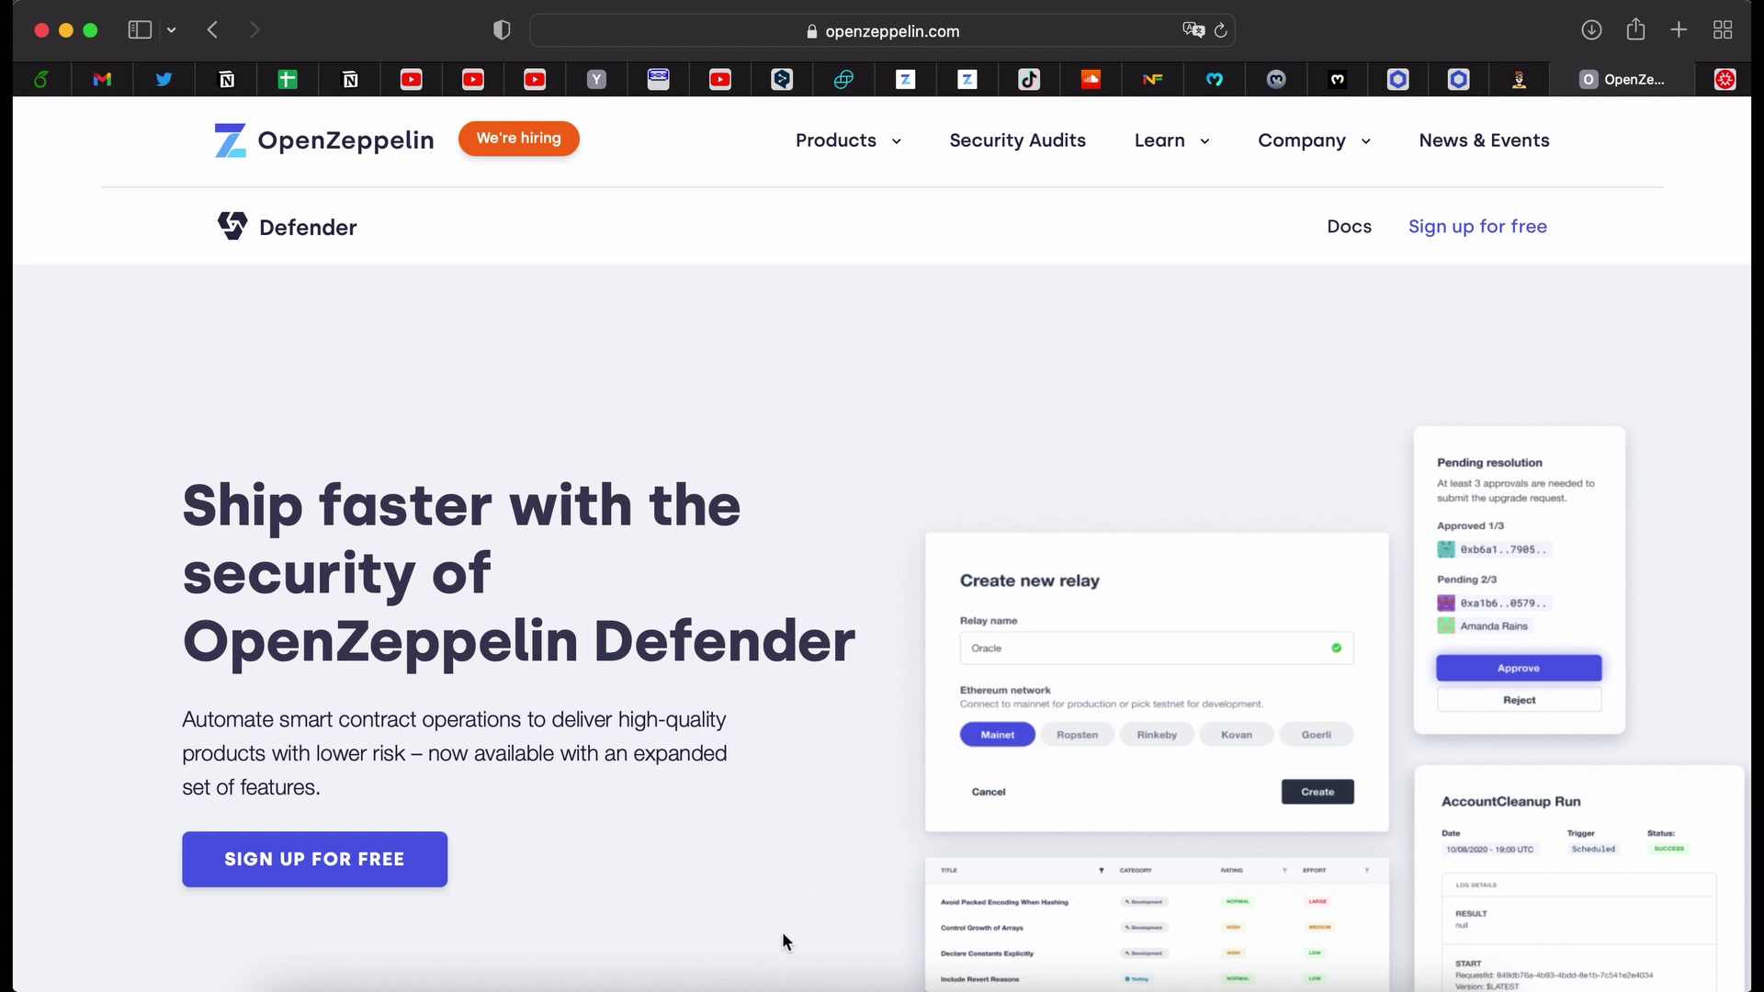
# Scroll through the Defender page's Admin, Relay and Autotasks feature sections
pyautogui.scroll(-10, 782, 941)
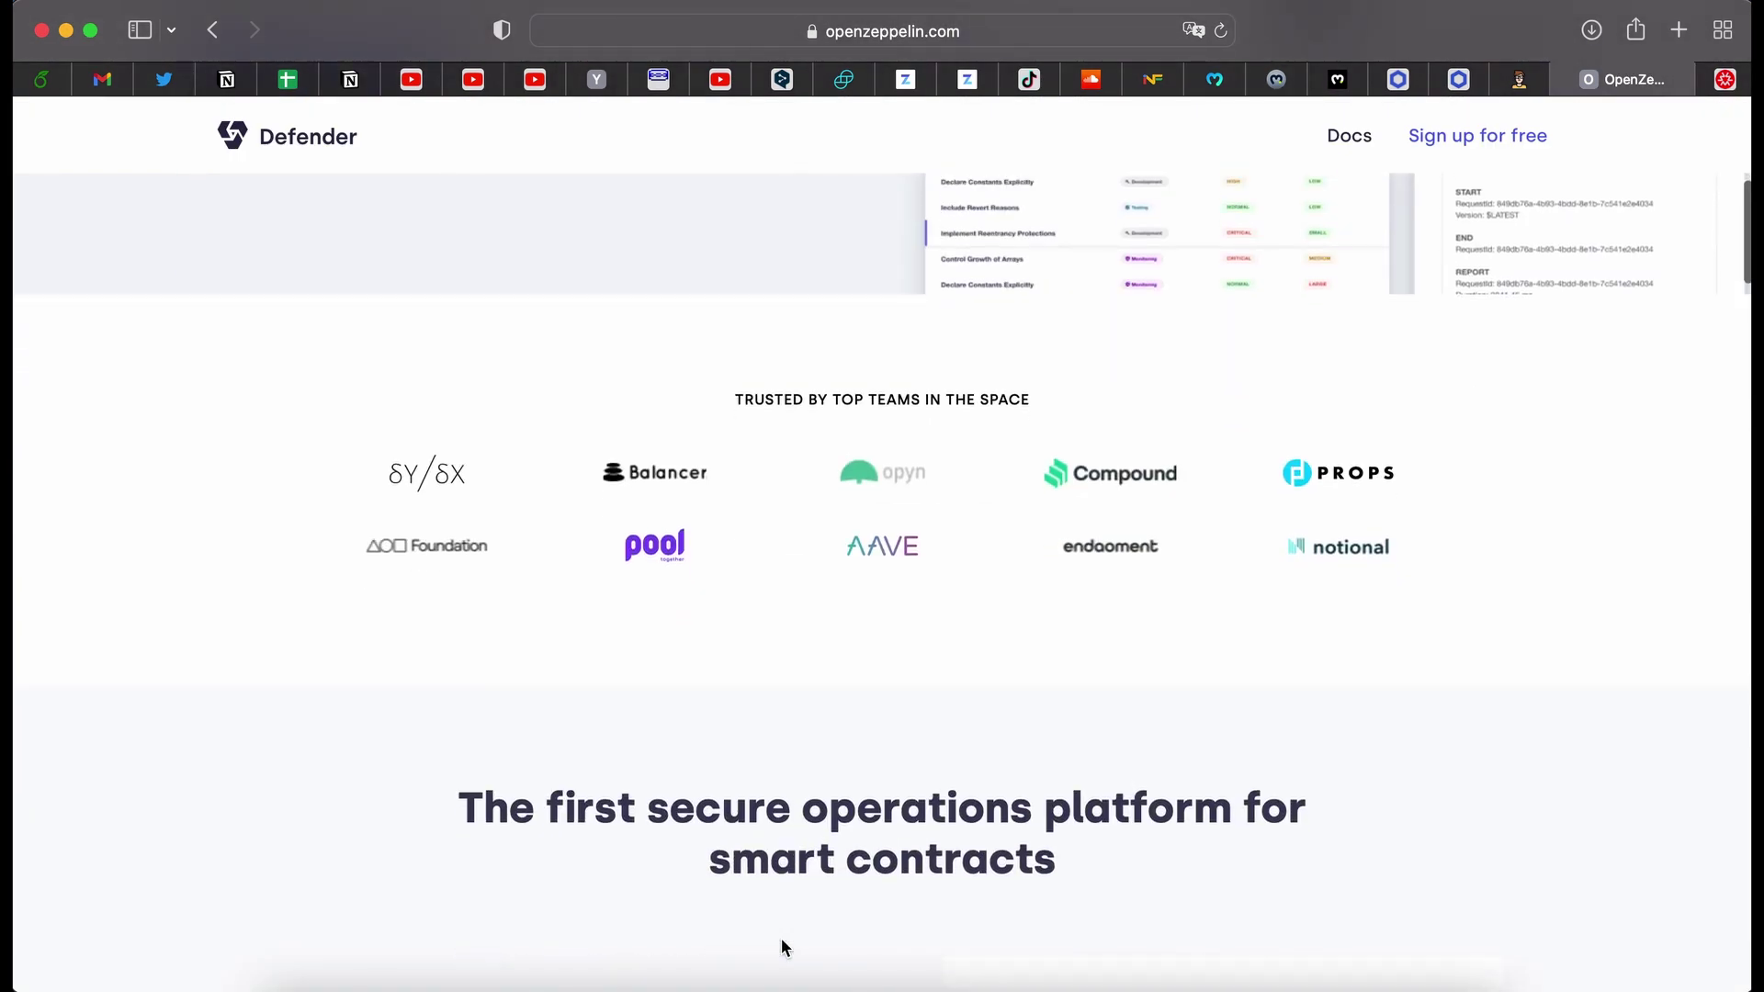
pyautogui.scroll(-8, 781, 939)
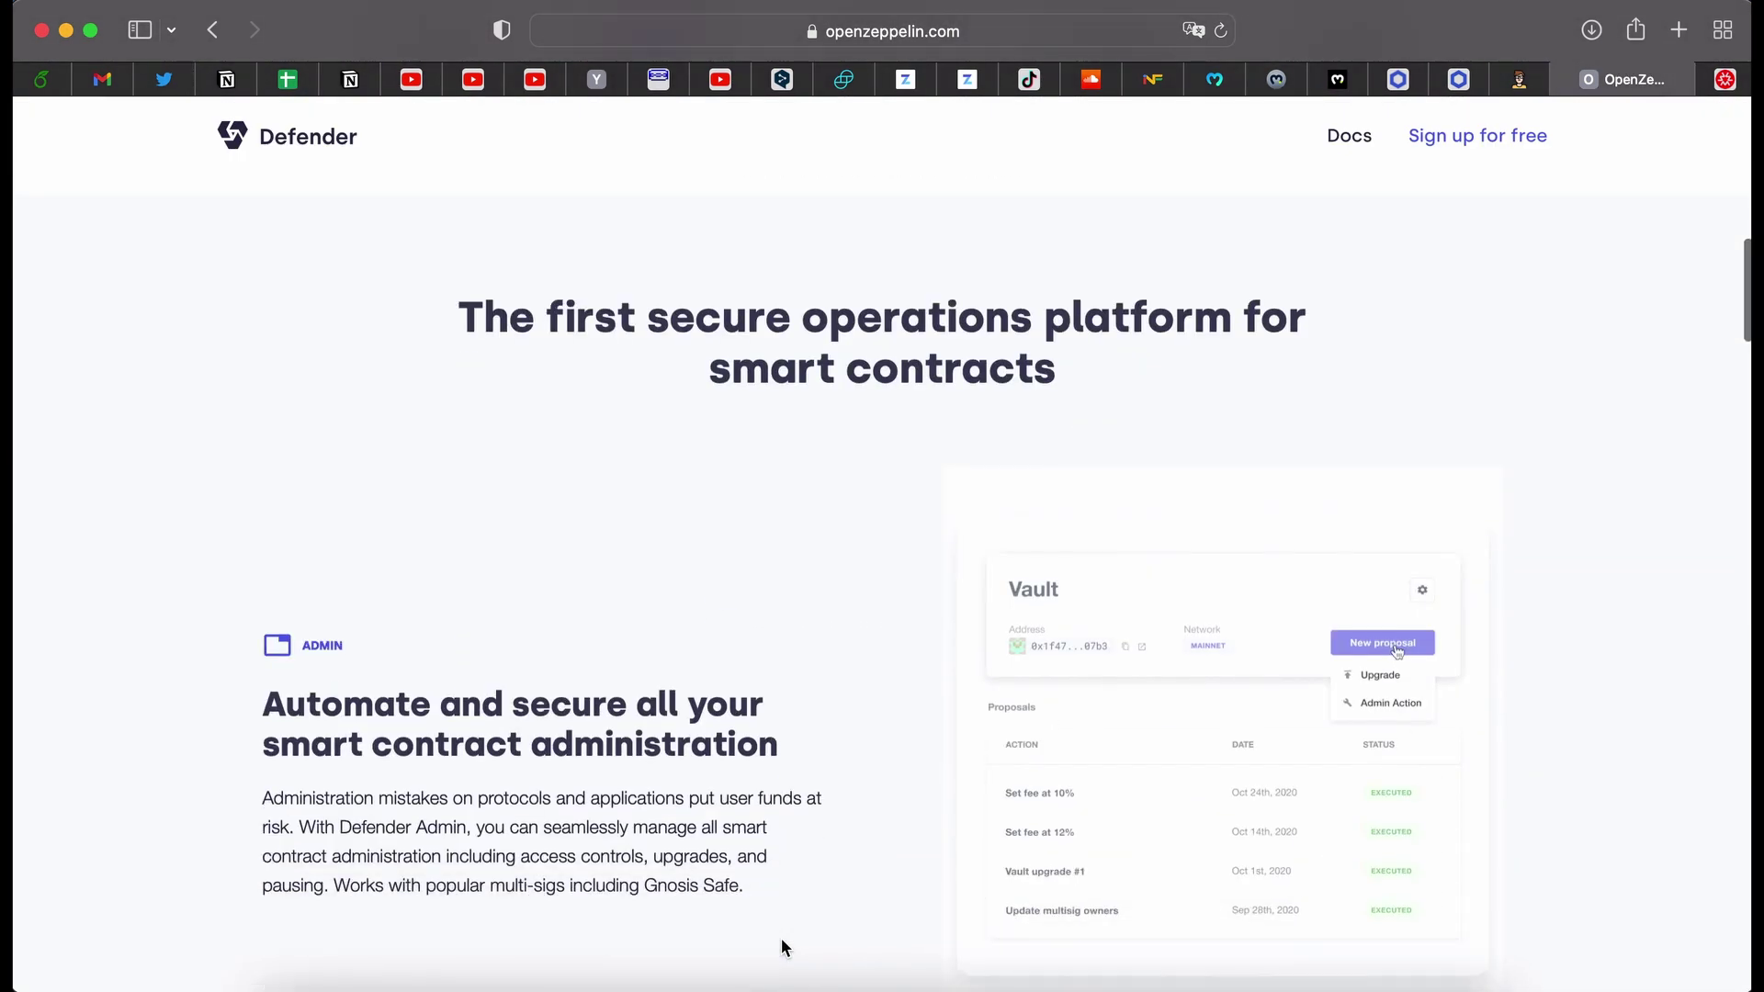
pyautogui.scroll(-3, 781, 939)
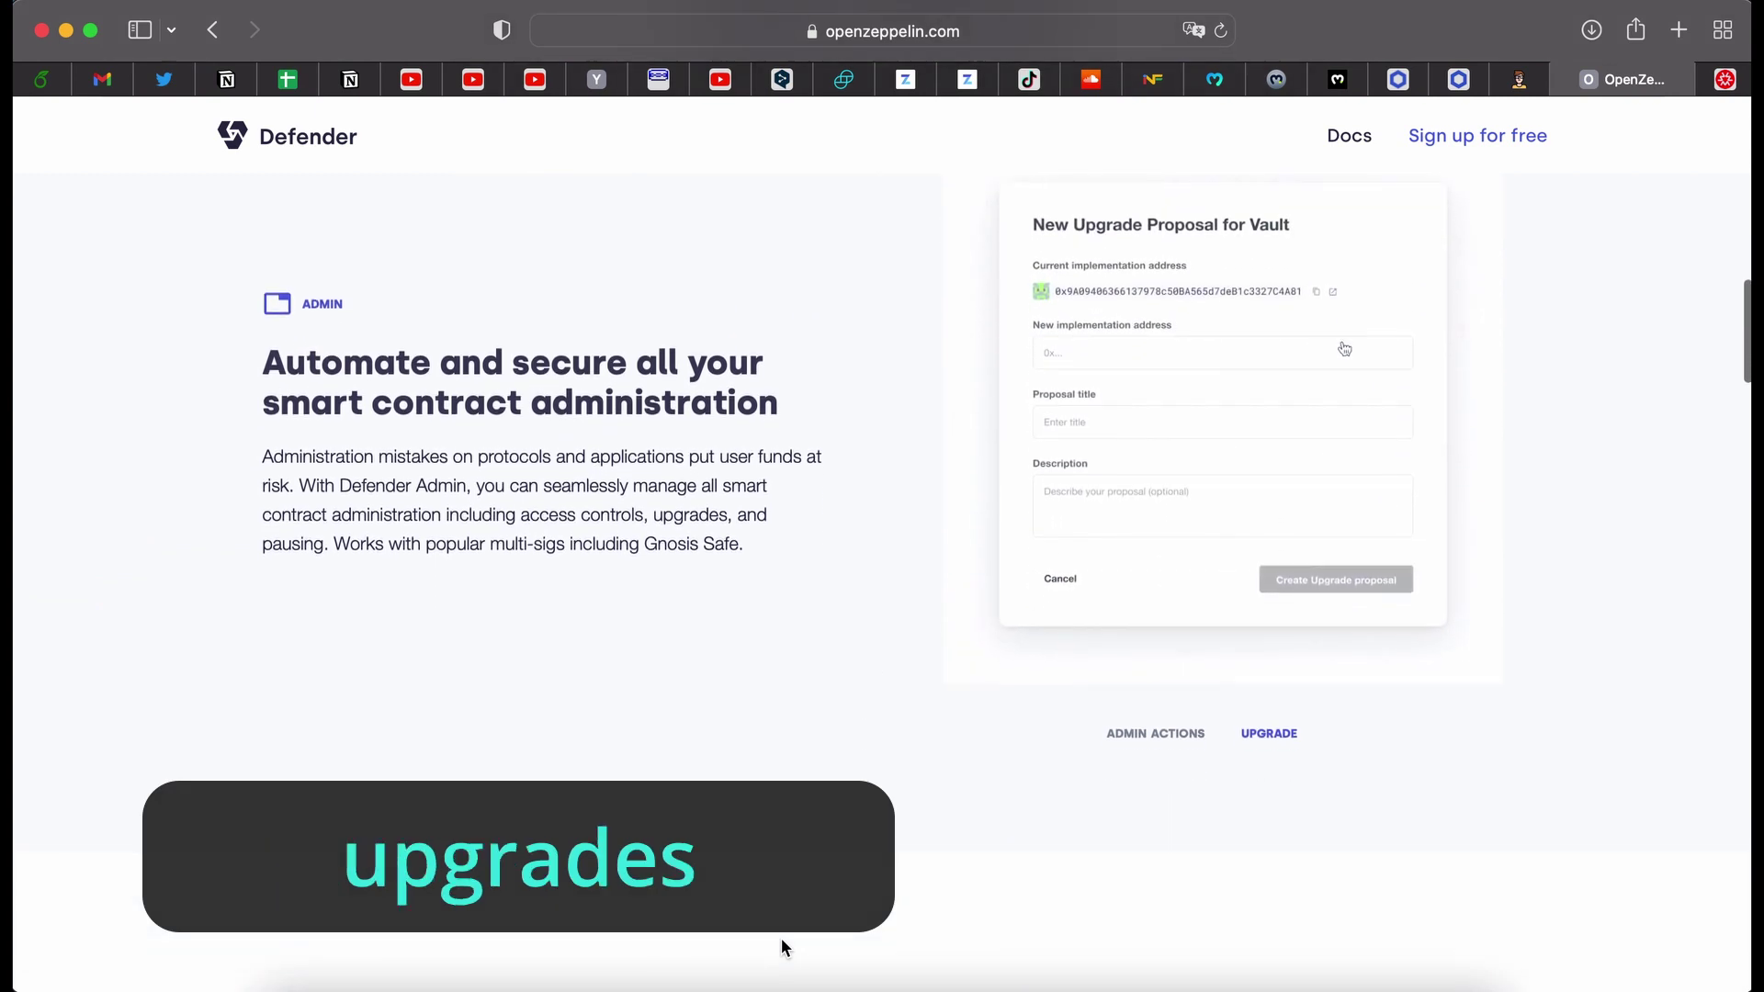
pyautogui.scroll(-8, 781, 939)
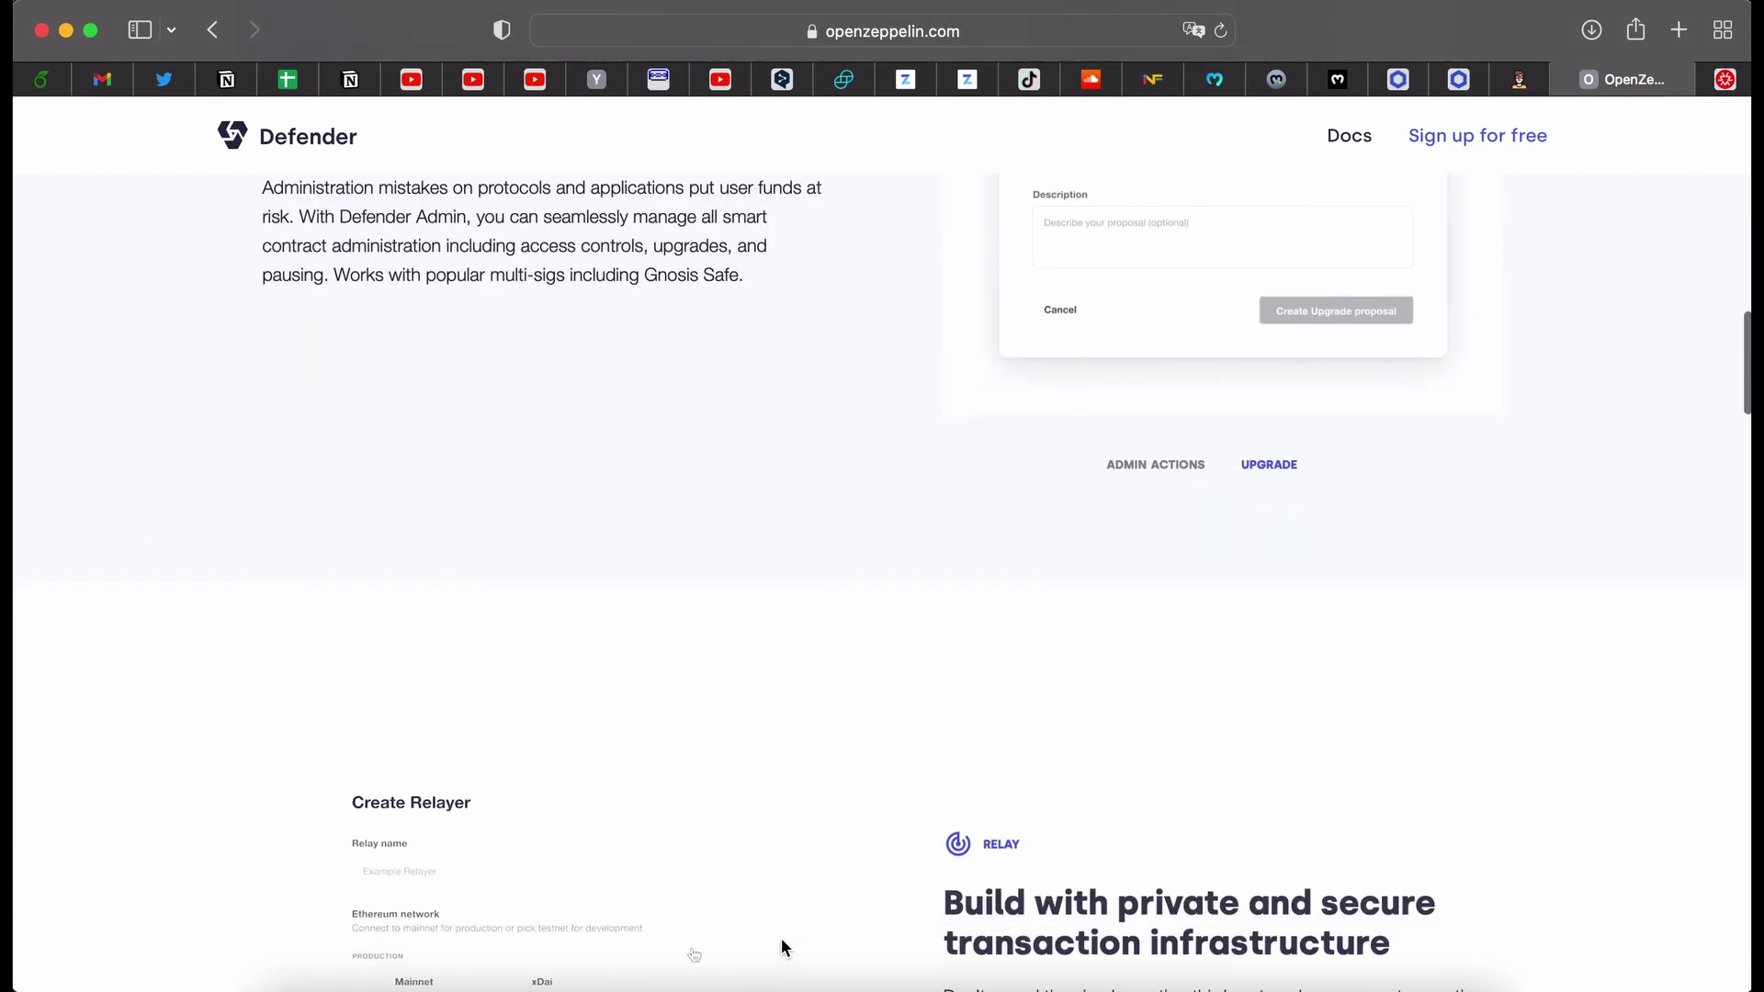
pyautogui.scroll(-2, 781, 939)
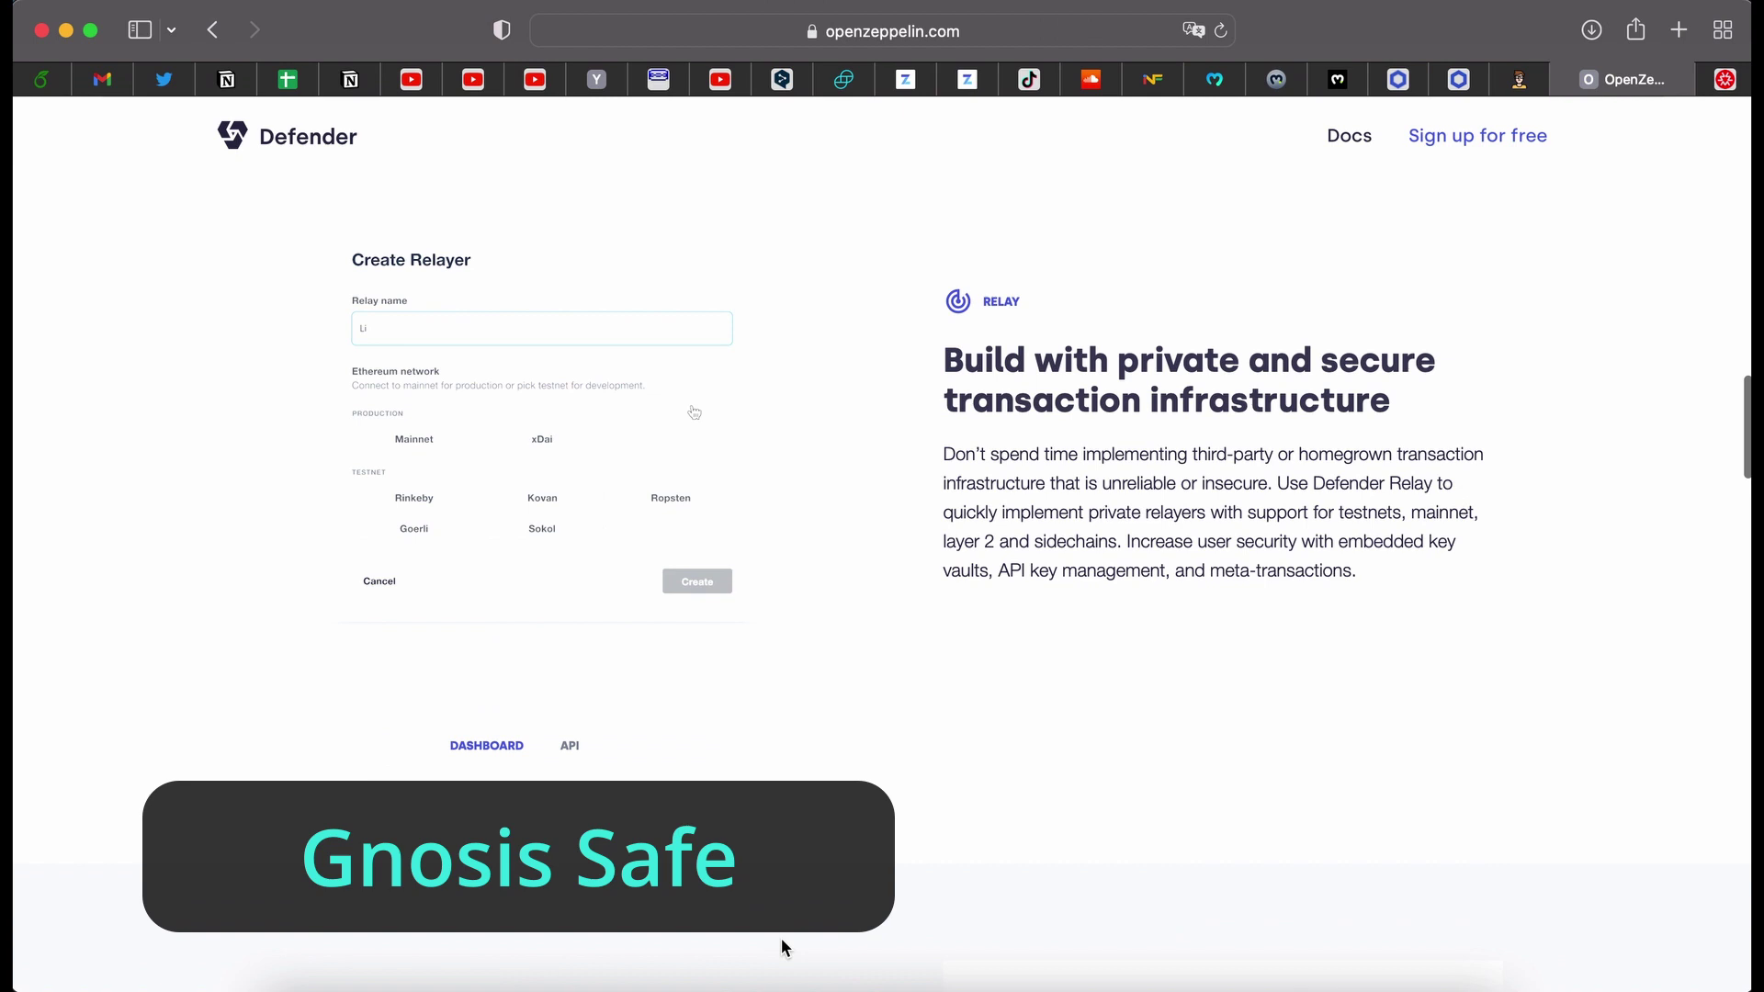
pyautogui.scroll(-8, 781, 939)
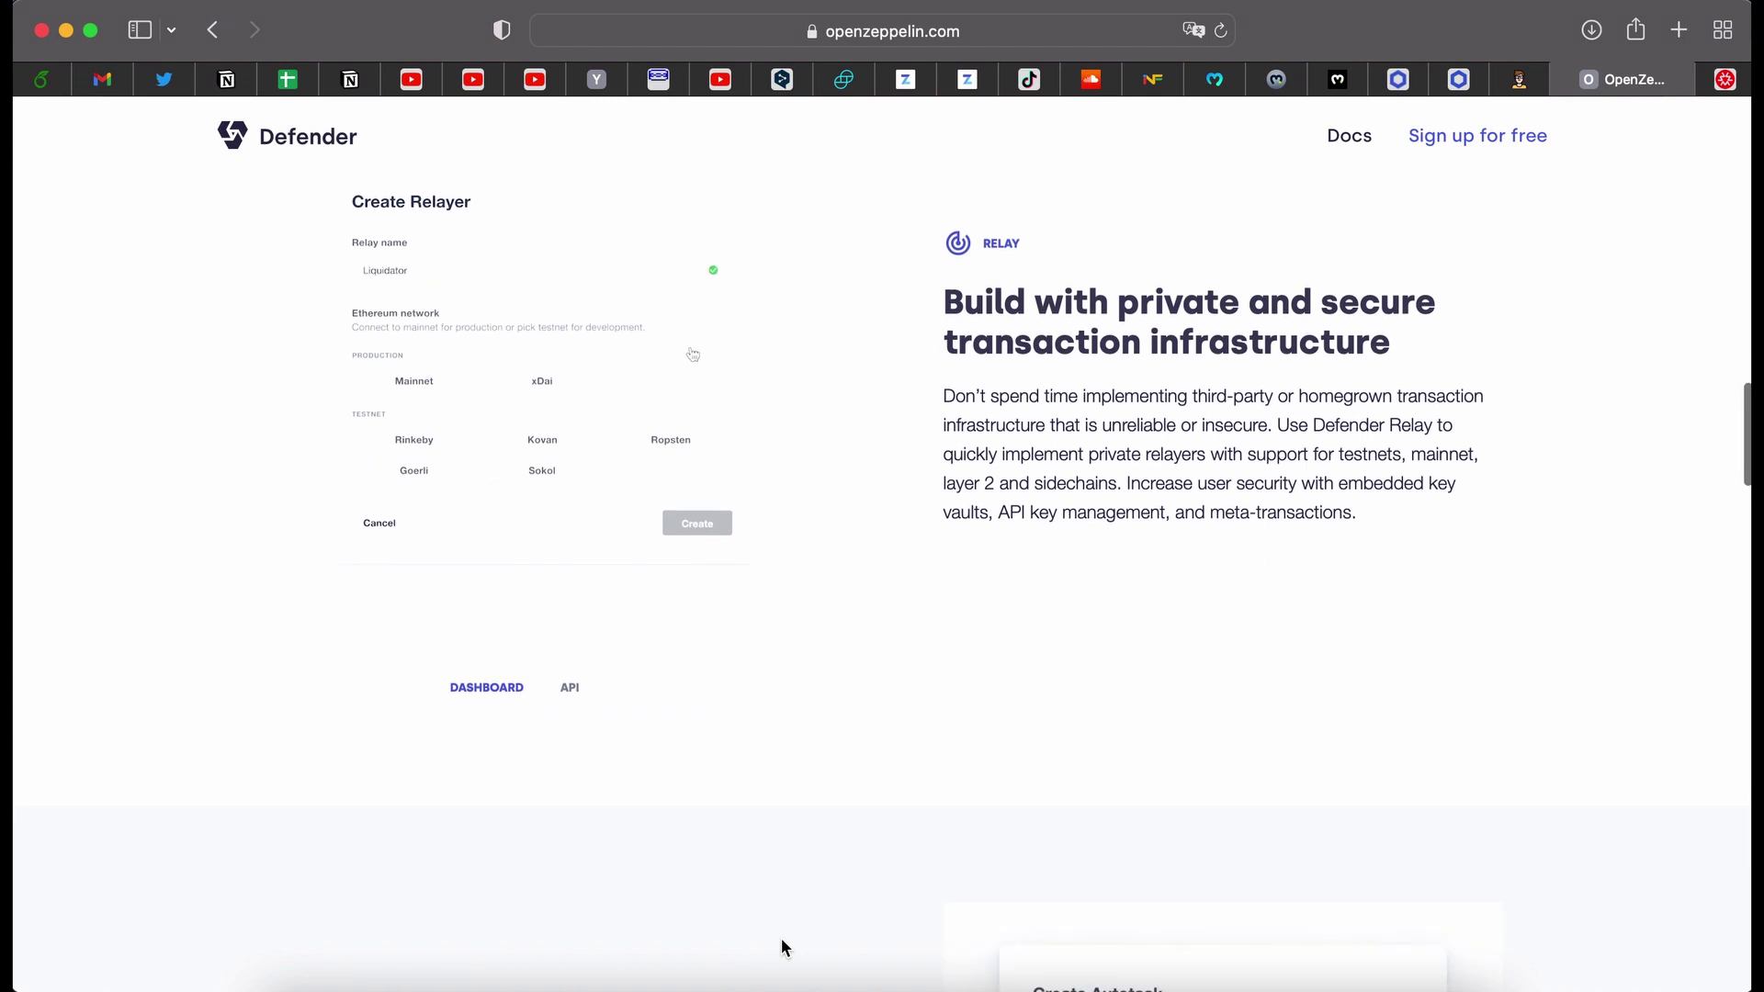
pyautogui.scroll(-2, 781, 939)
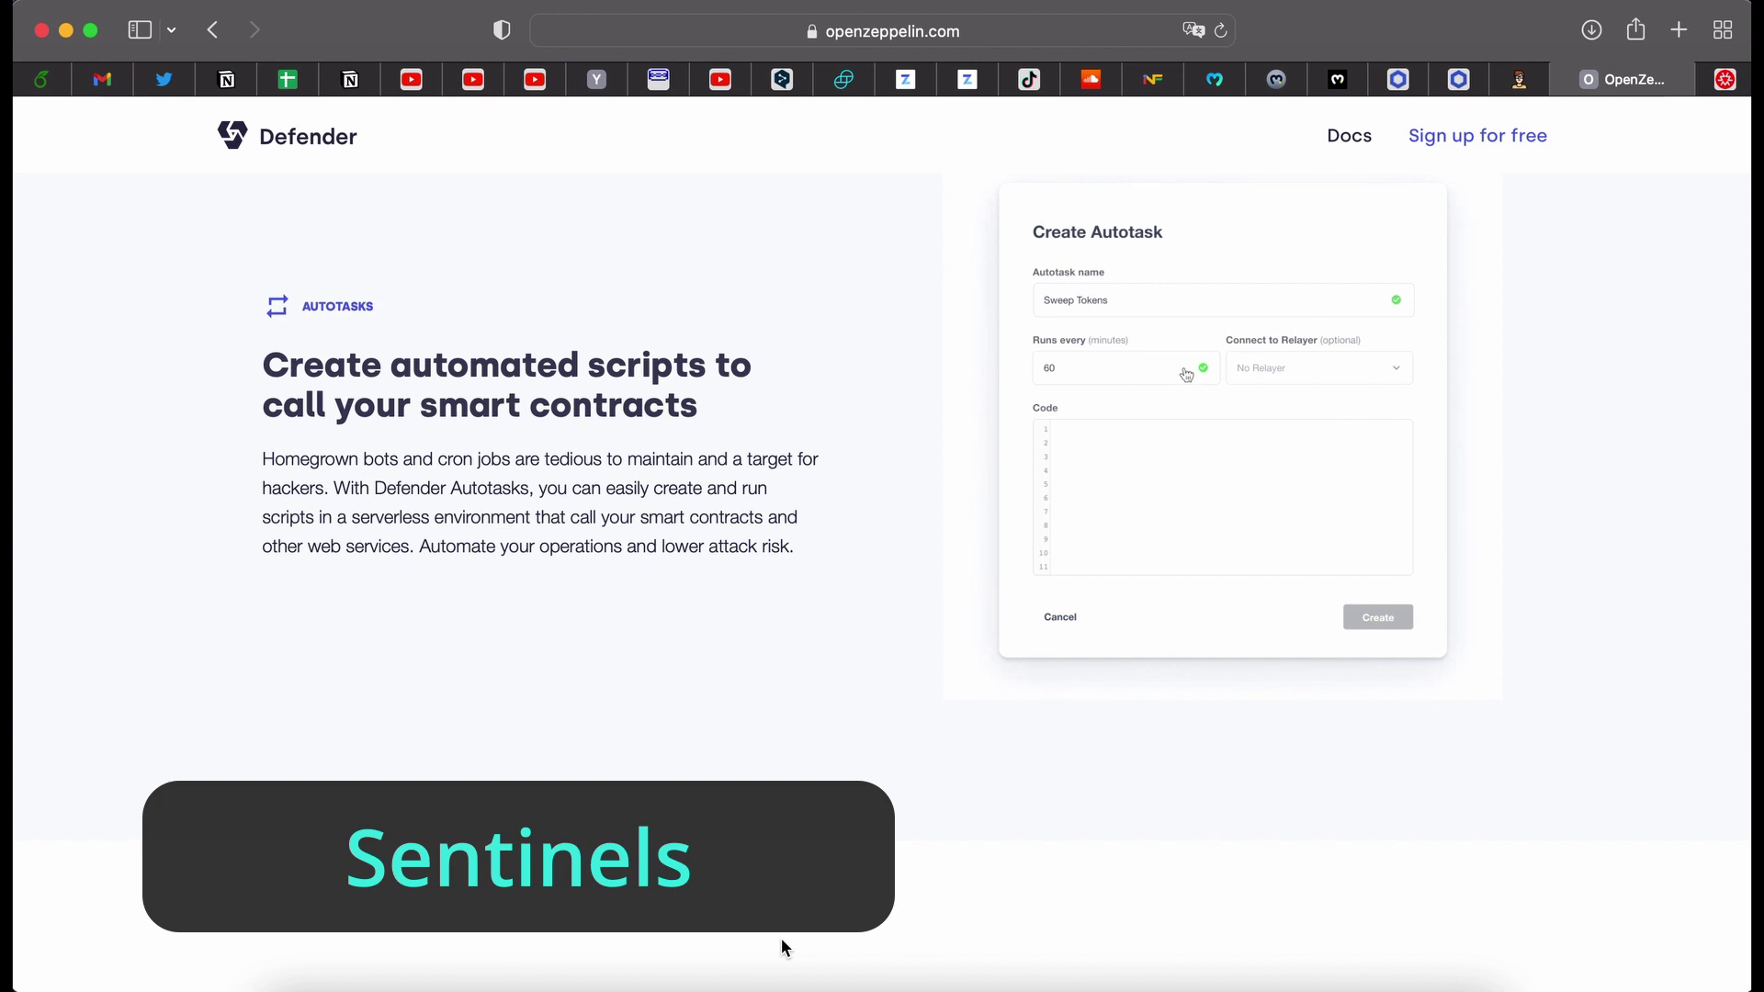
pyautogui.scroll(-8, 786, 949)
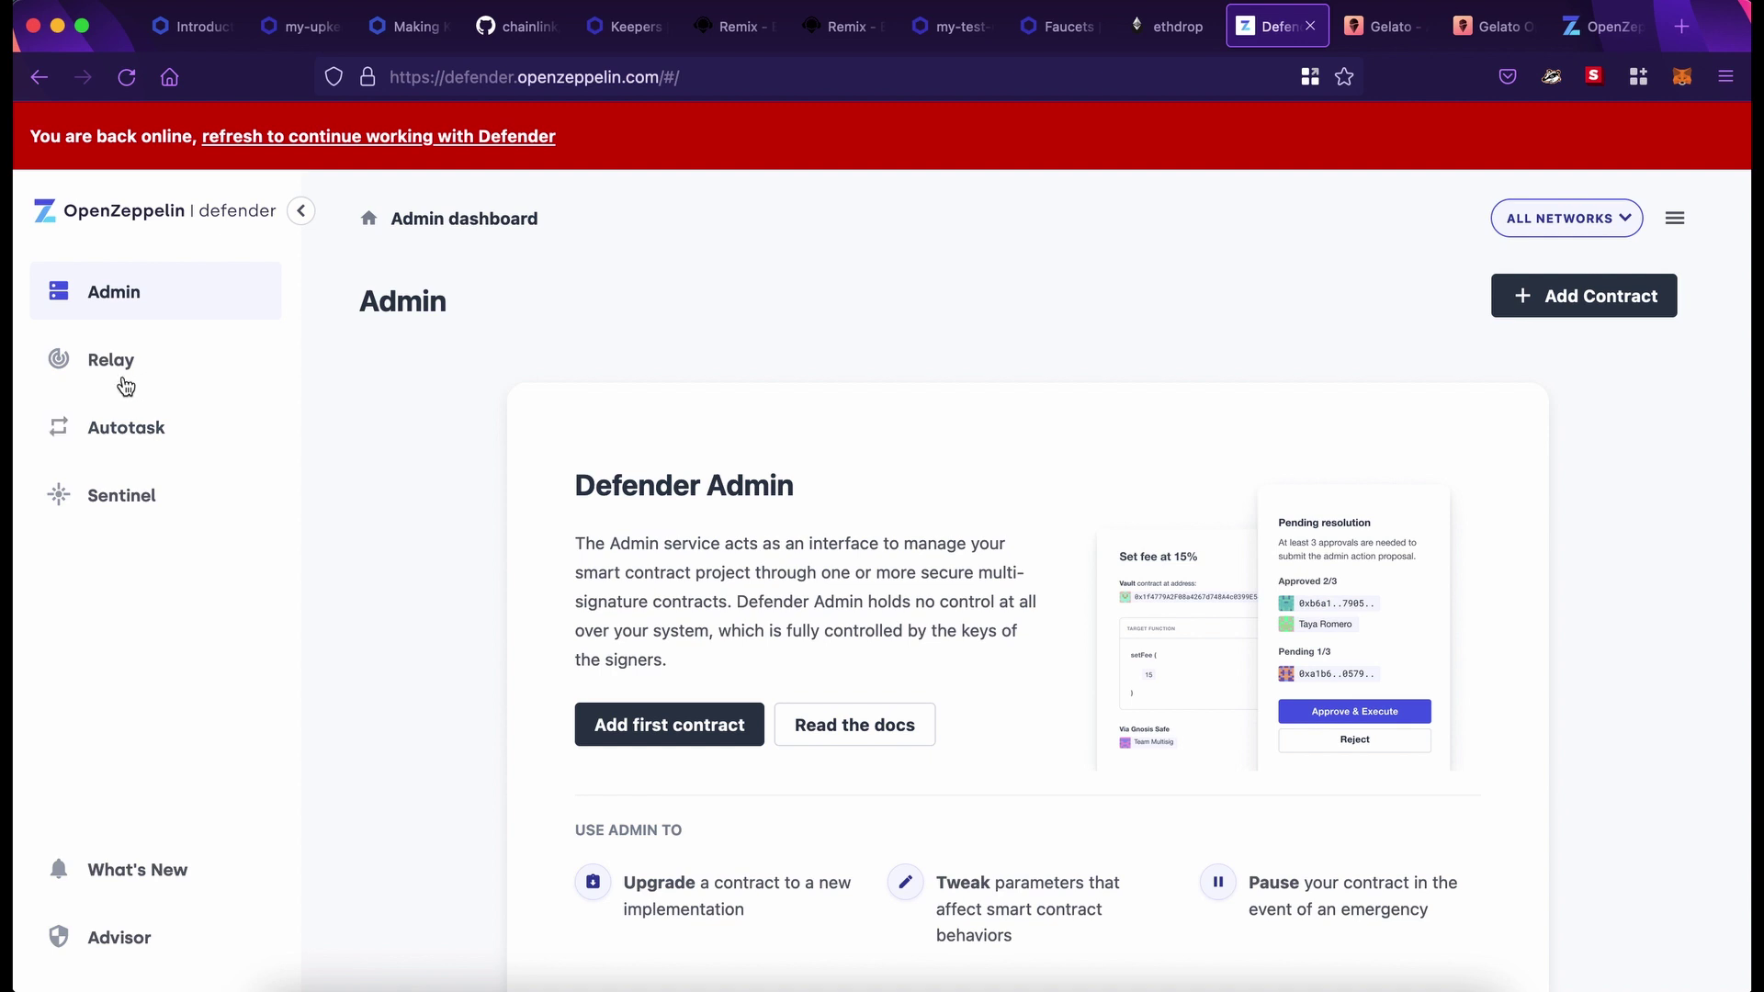
# Create a new relayer named test-relayer on the Kovan network
pyautogui.click(111, 361)
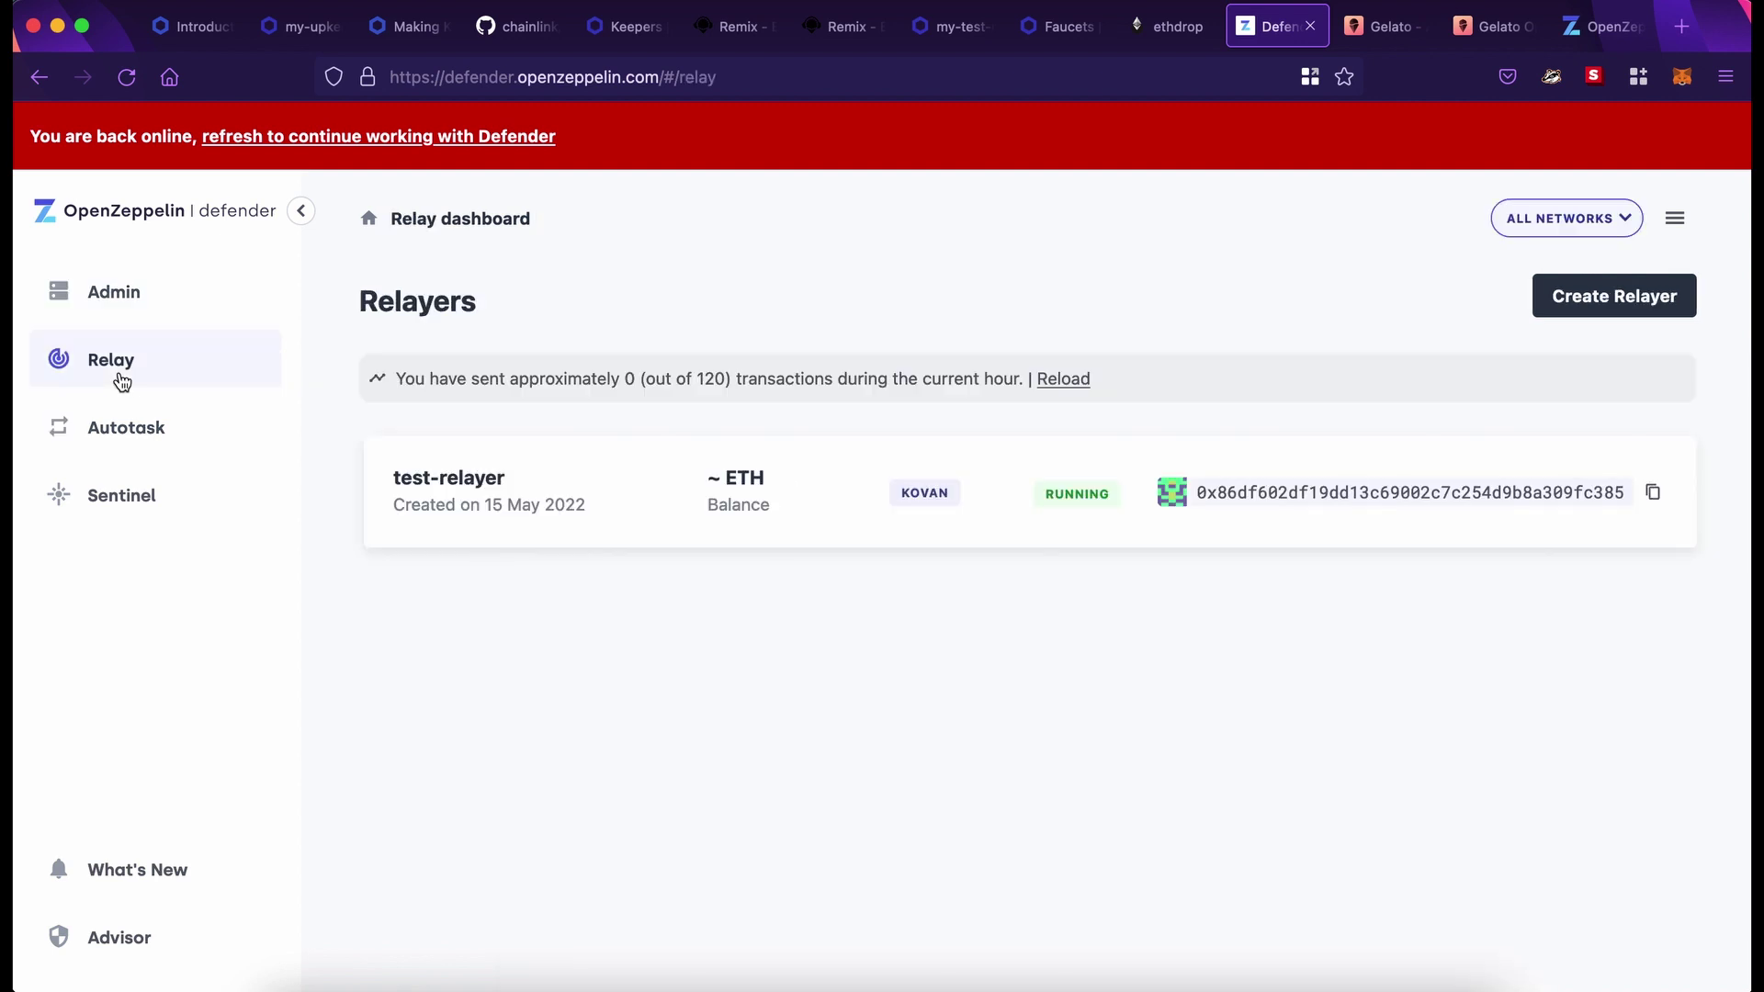
pyautogui.click(1596, 305)
pyautogui.click(551, 635)
pyautogui.scroll(-3, 551, 827)
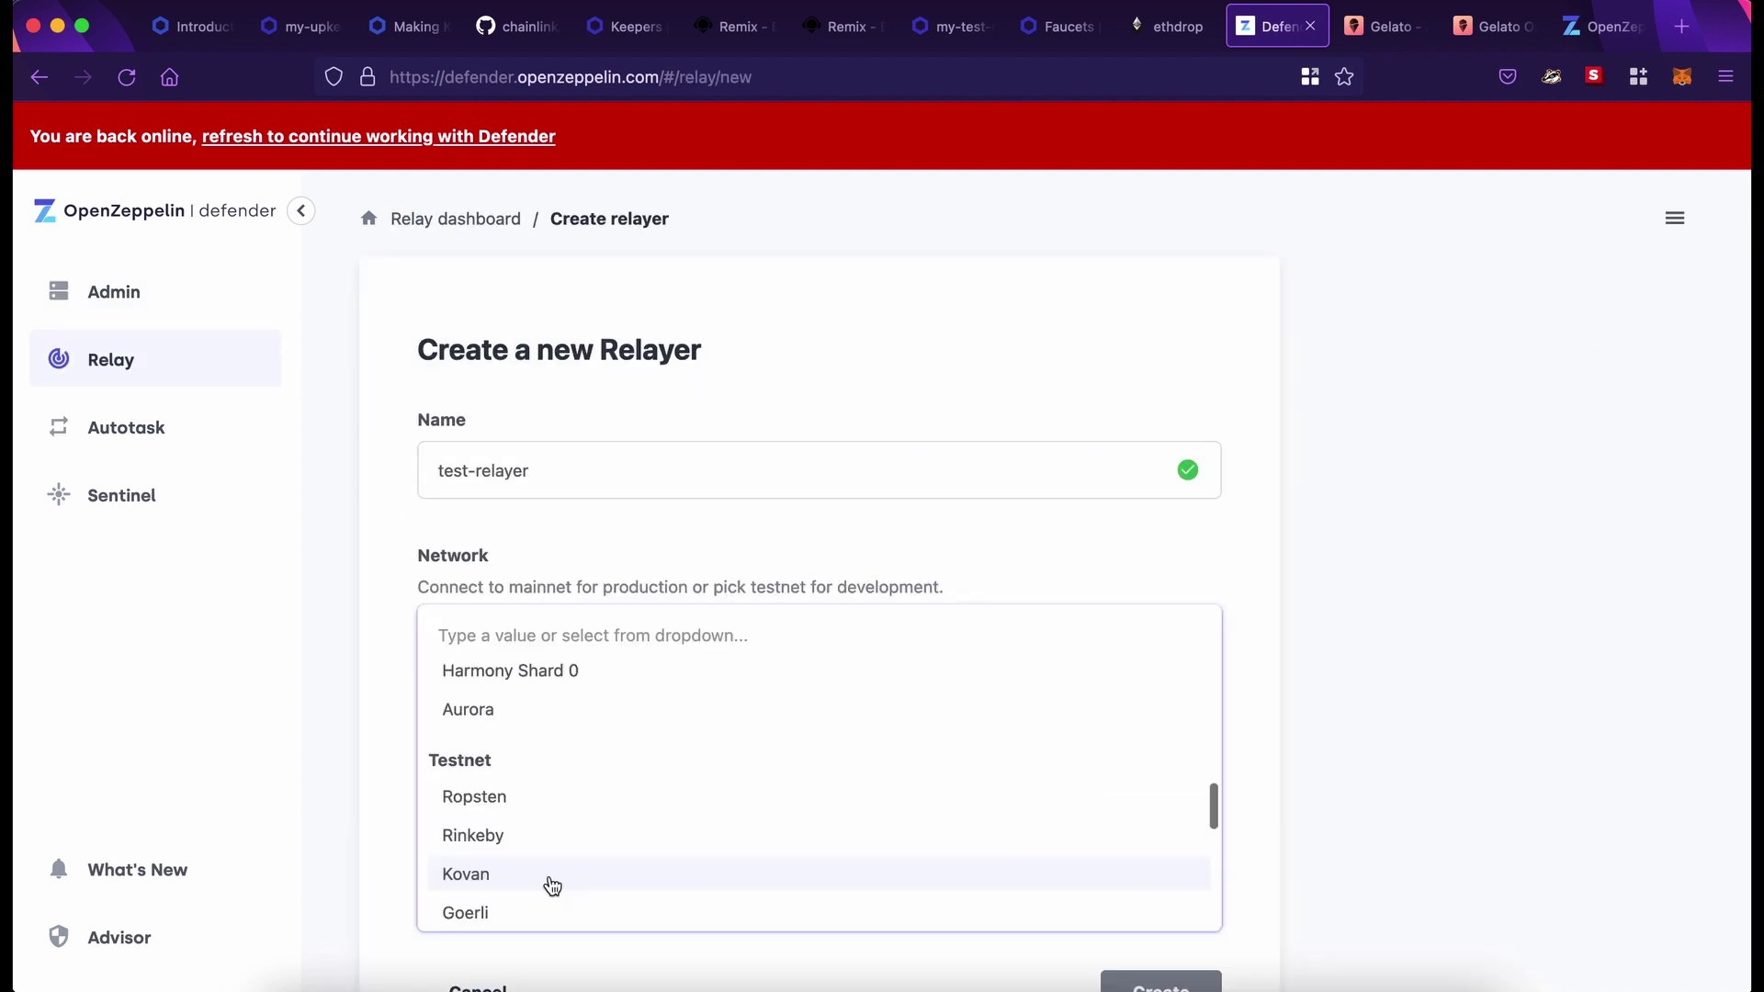
pyautogui.click(549, 873)
pyautogui.click(953, 801)
pyautogui.click(1161, 763)
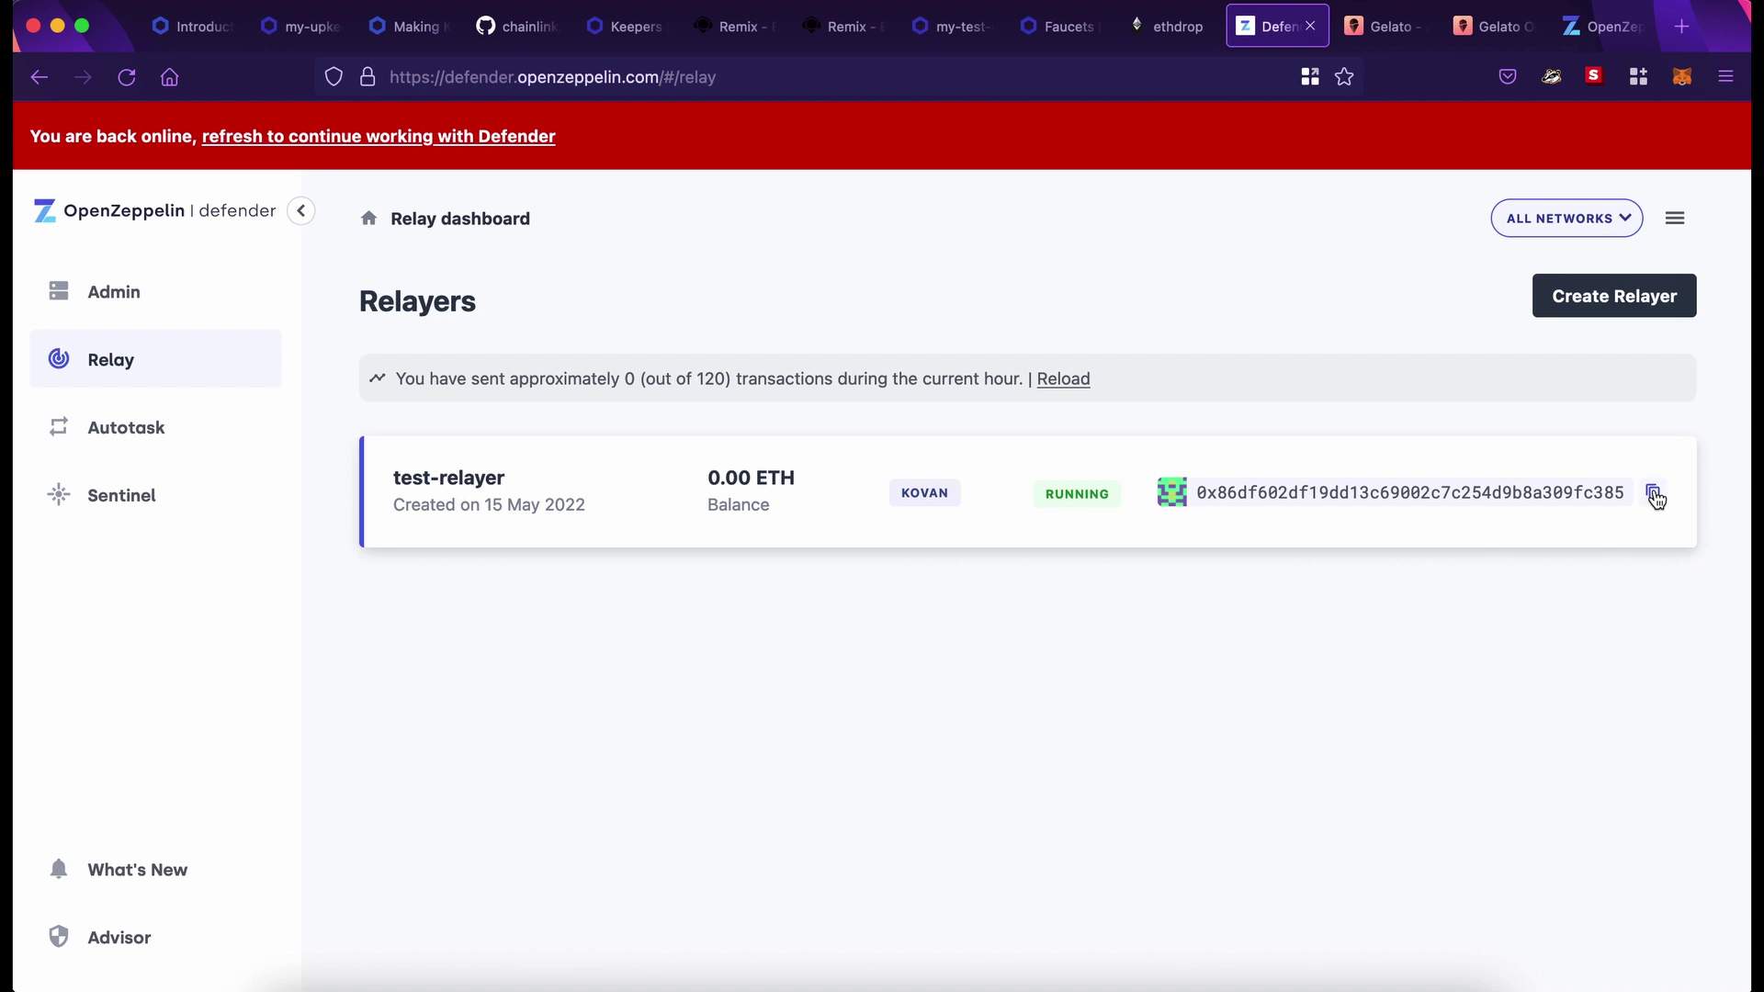
# Copy test-relayer's address and request Kovan faucet ETH for it
pyautogui.click(1654, 494)
pyautogui.click(1167, 26)
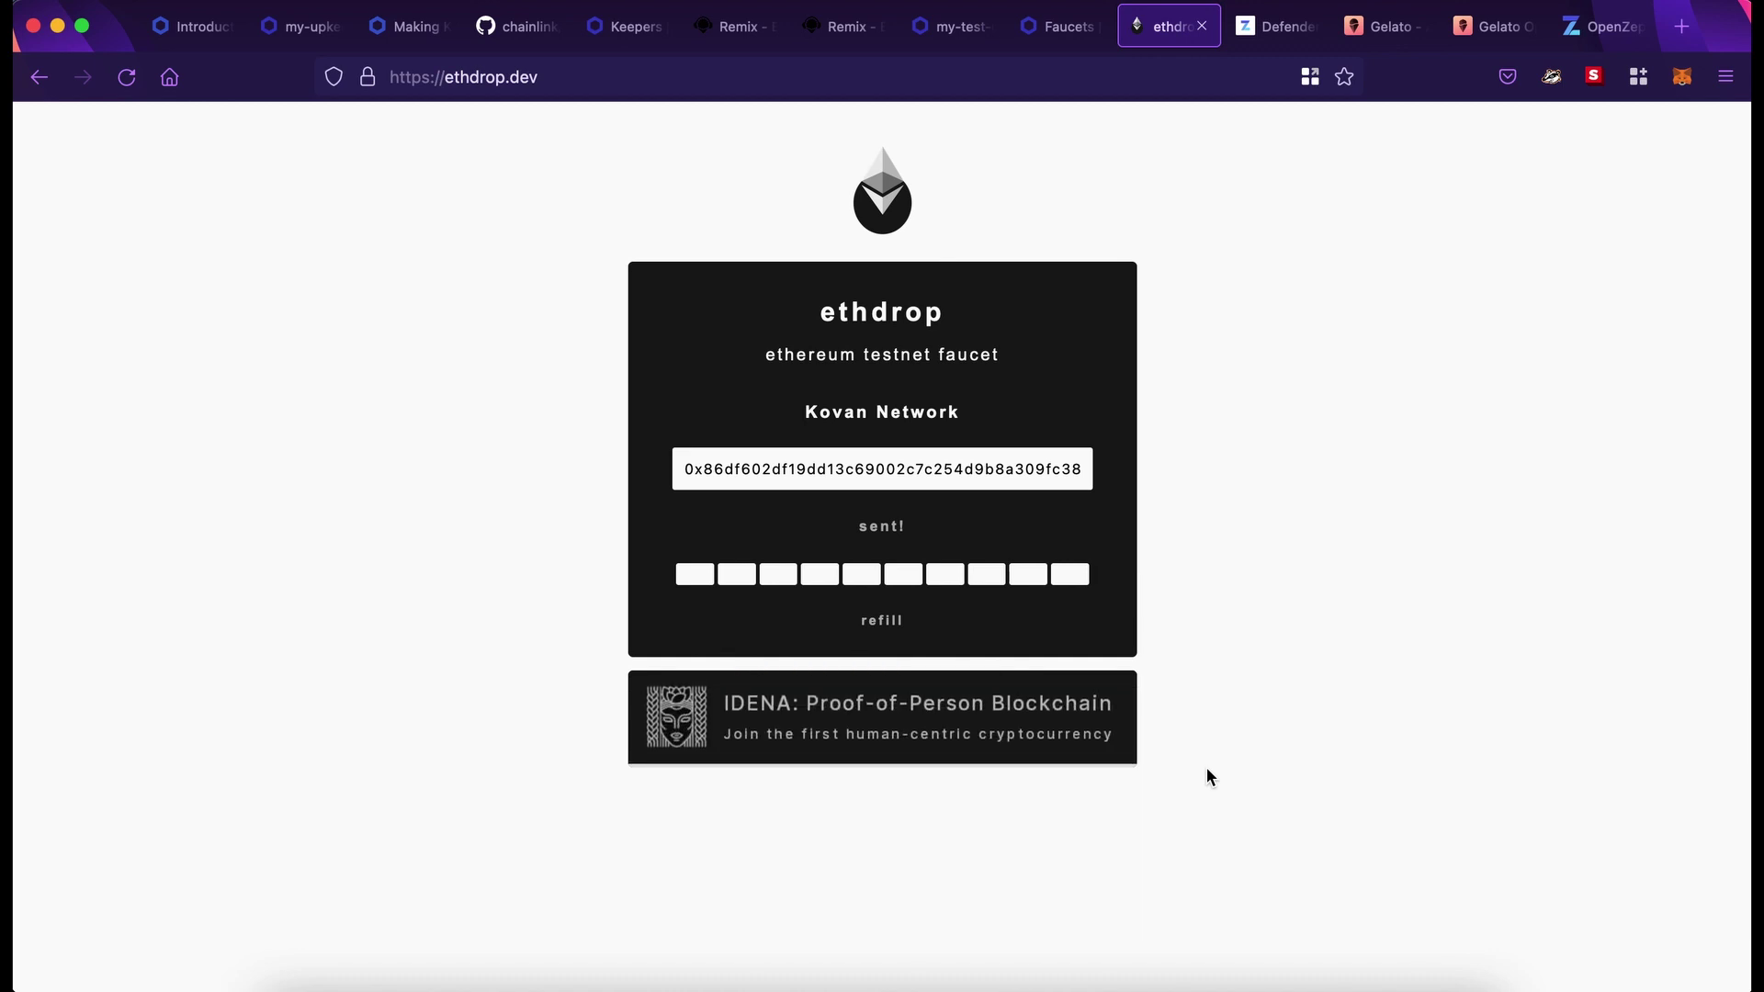
pyautogui.hotkey('ctrl', 'Tab')
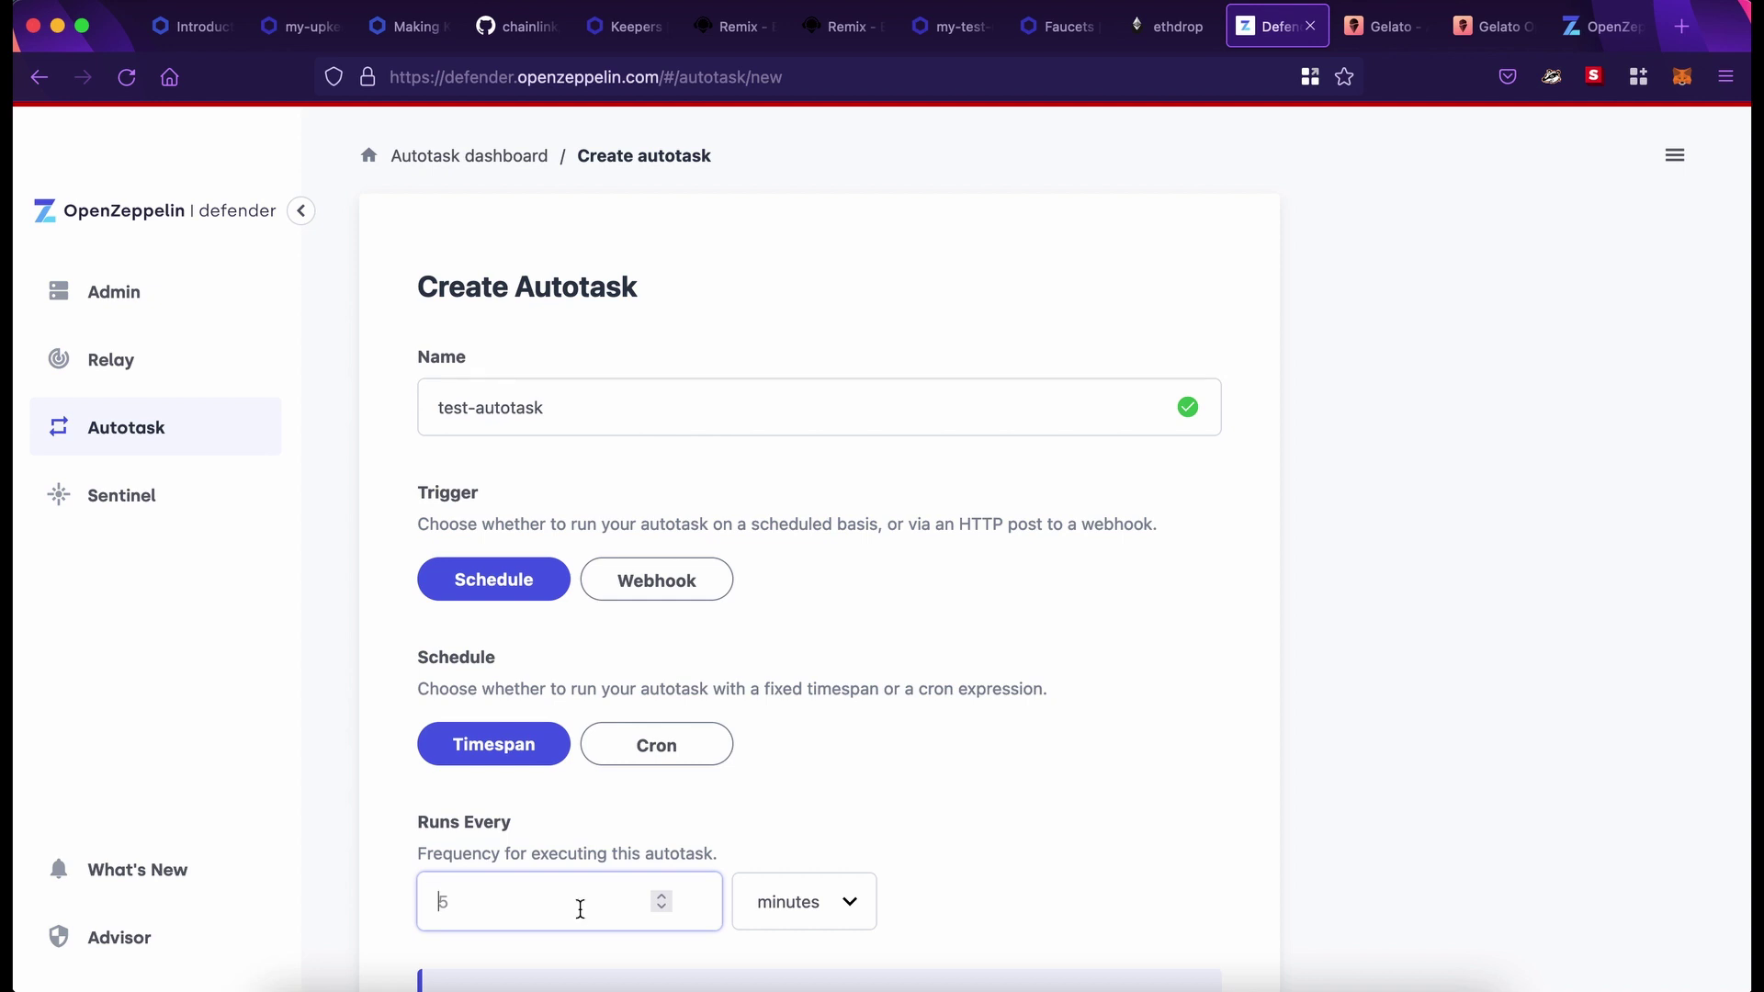
# Connect test-relayer to the test-autotask
pyautogui.scroll(-5, 709, 643)
pyautogui.click(708, 718)
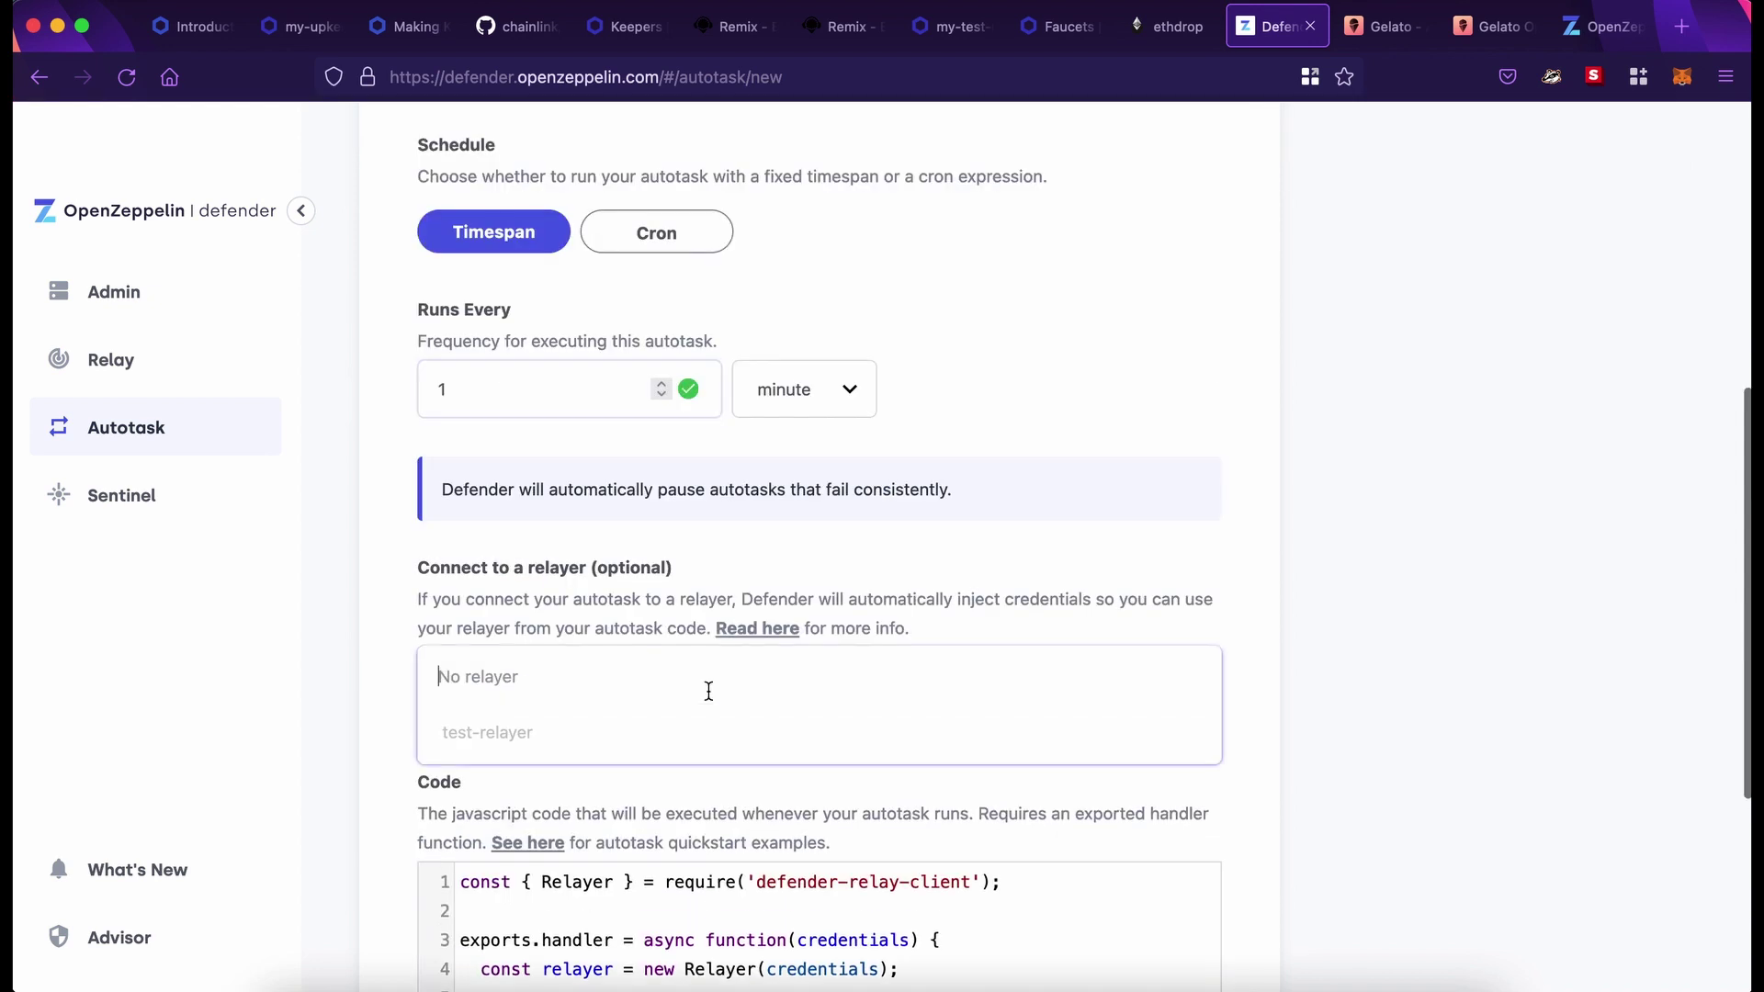
pyautogui.click(556, 733)
pyautogui.scroll(-4, 800, 733)
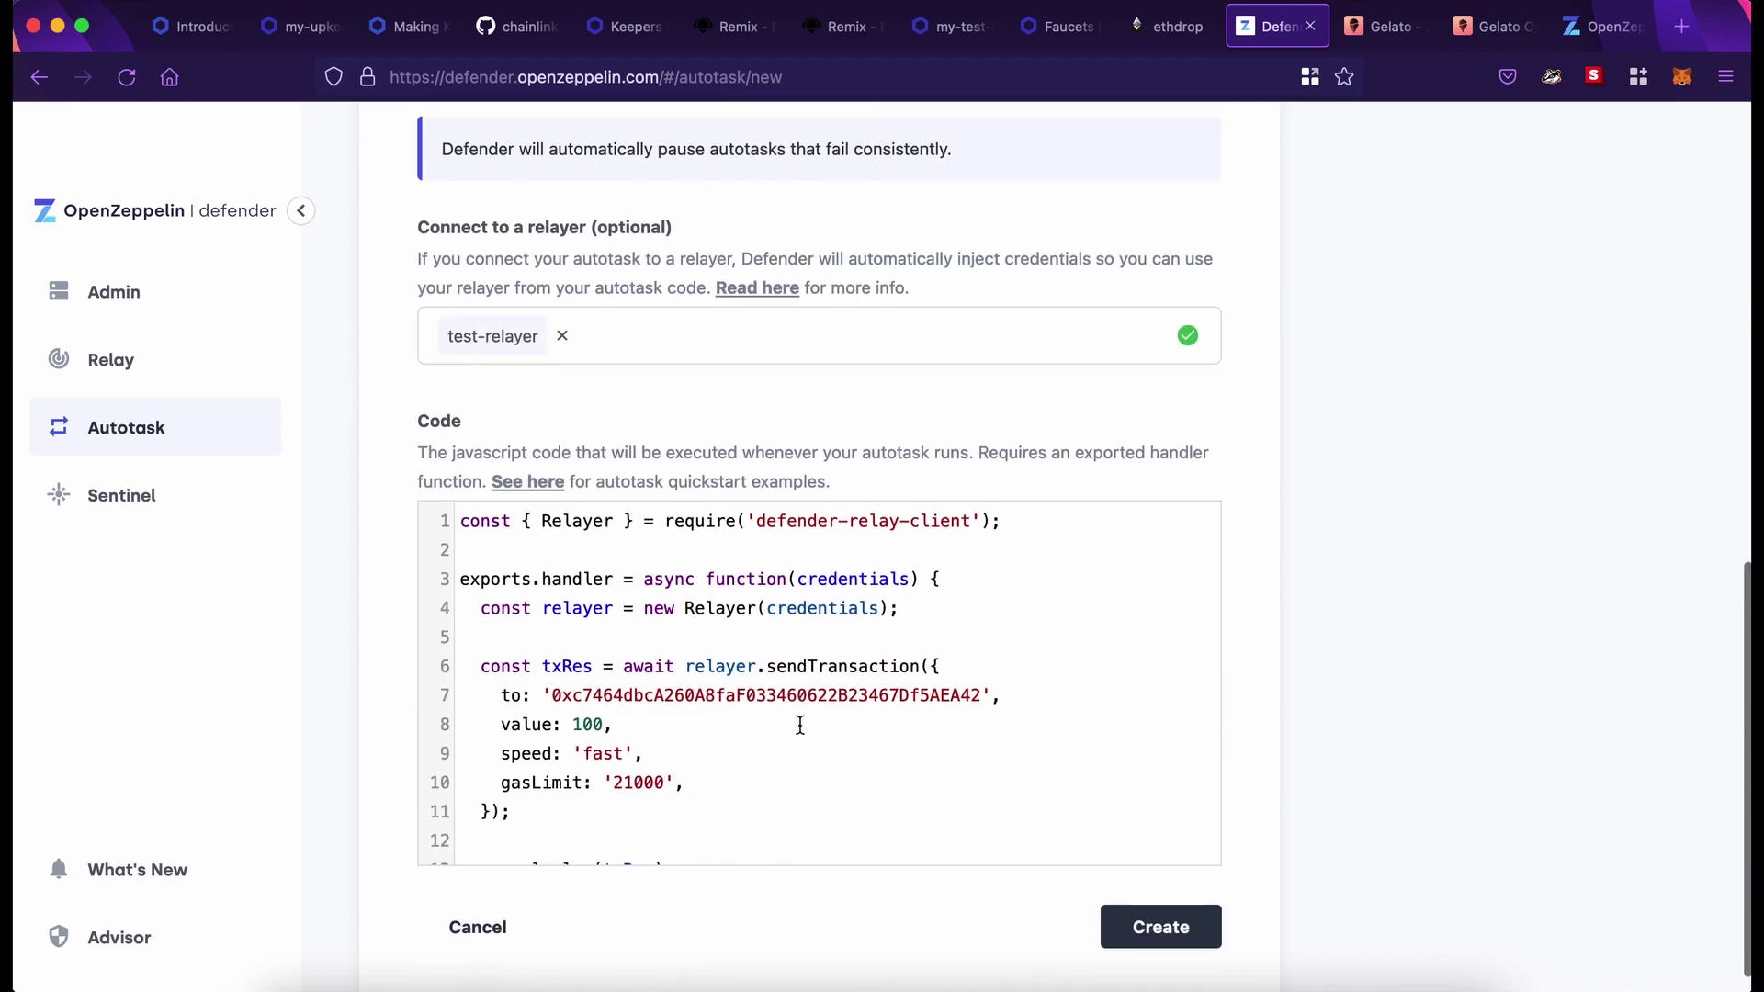
# Replace the example code with the counter-incrementing code, create the autotask, and check the counter in Remix
pyautogui.click(708, 666)
pyautogui.hotkey('ctrl', 'a')
pyautogui.write('const { ethers } = require("ethers"); const { DefenderRelaySigner, DefenderRelayProvider } = require(\'defender-relay-client/lib/ethers\'); const ABI = [`function incrementCounter() external`];  const ADDRESS = \'0x7F2Daa24410D8F15eE4c2DCF0344DF542231c888\';  async function main(signer) {   const contract = new ethers.Contract(ADDRESS, ABI, signer);   await contract.incrementCounter();   console.log(\'Incremented counter by 1\'); }  exports.handler = async function(params) {   const provider = new DefenderRelayProvider(params);   const signer = new DefenderRelaySigner(params, provider, { speed: \'fast\' });   console.log(`Using relayer ${await signer.getAddress()}`);   await main(signer); }')
pyautogui.scroll(4, 783, 602)
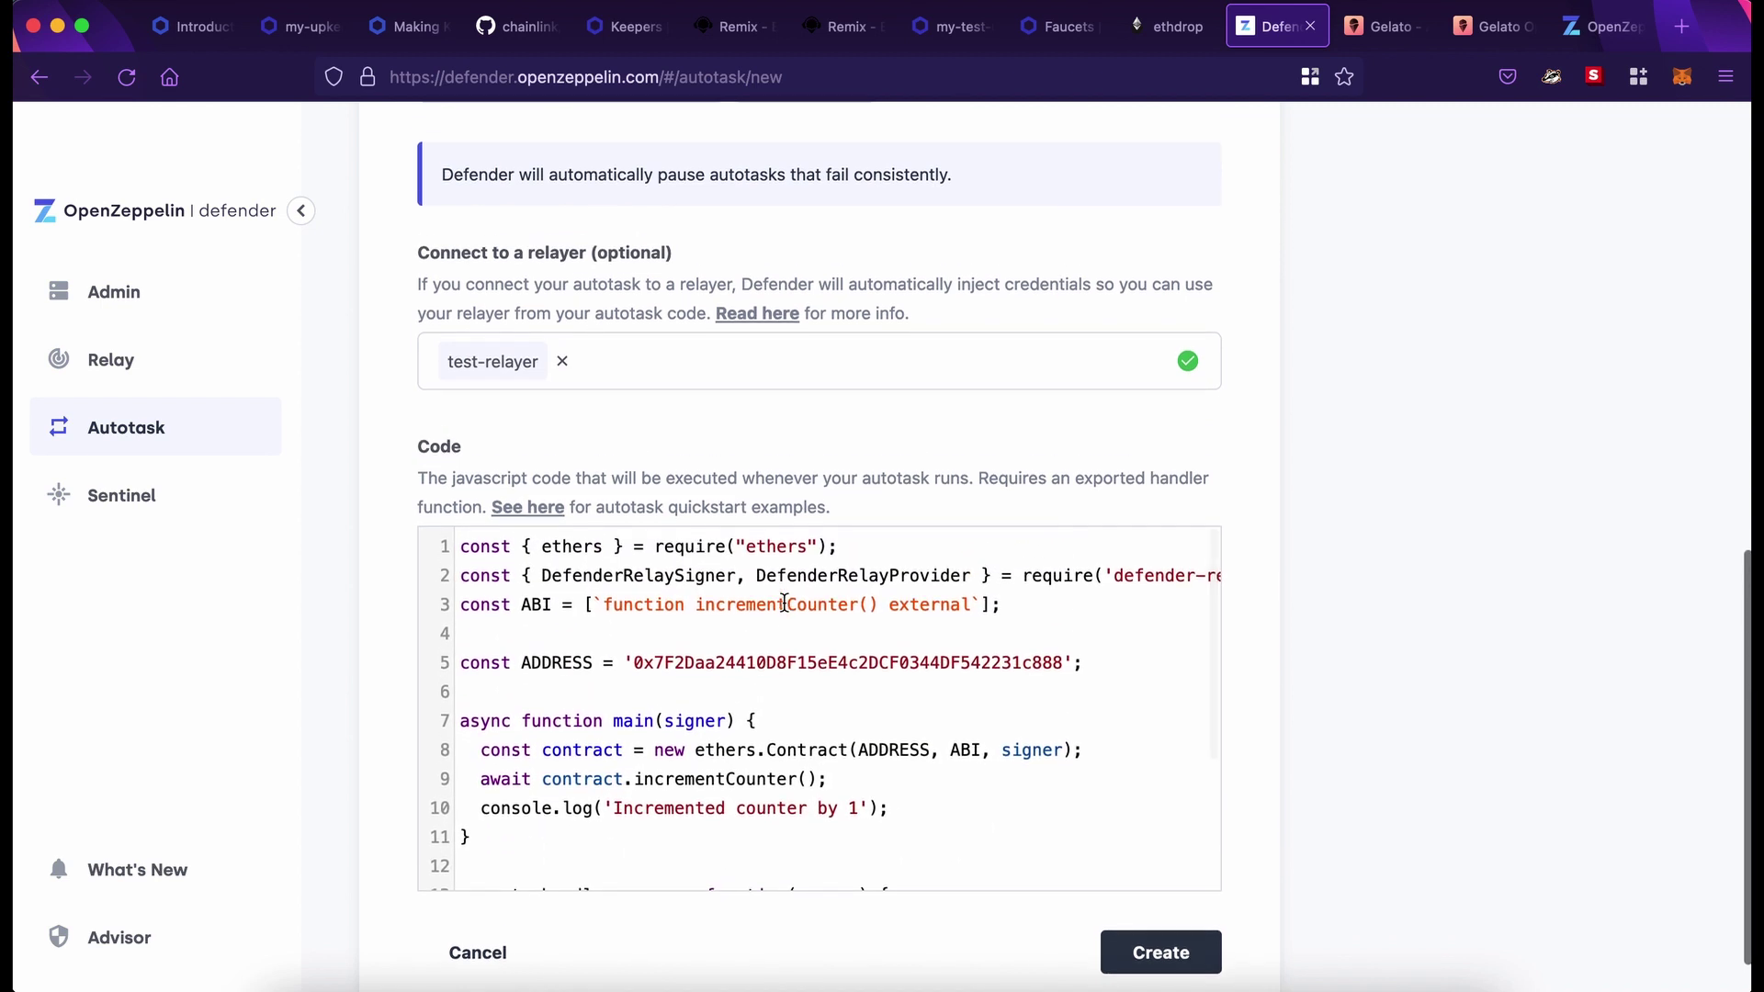
pyautogui.click(1167, 955)
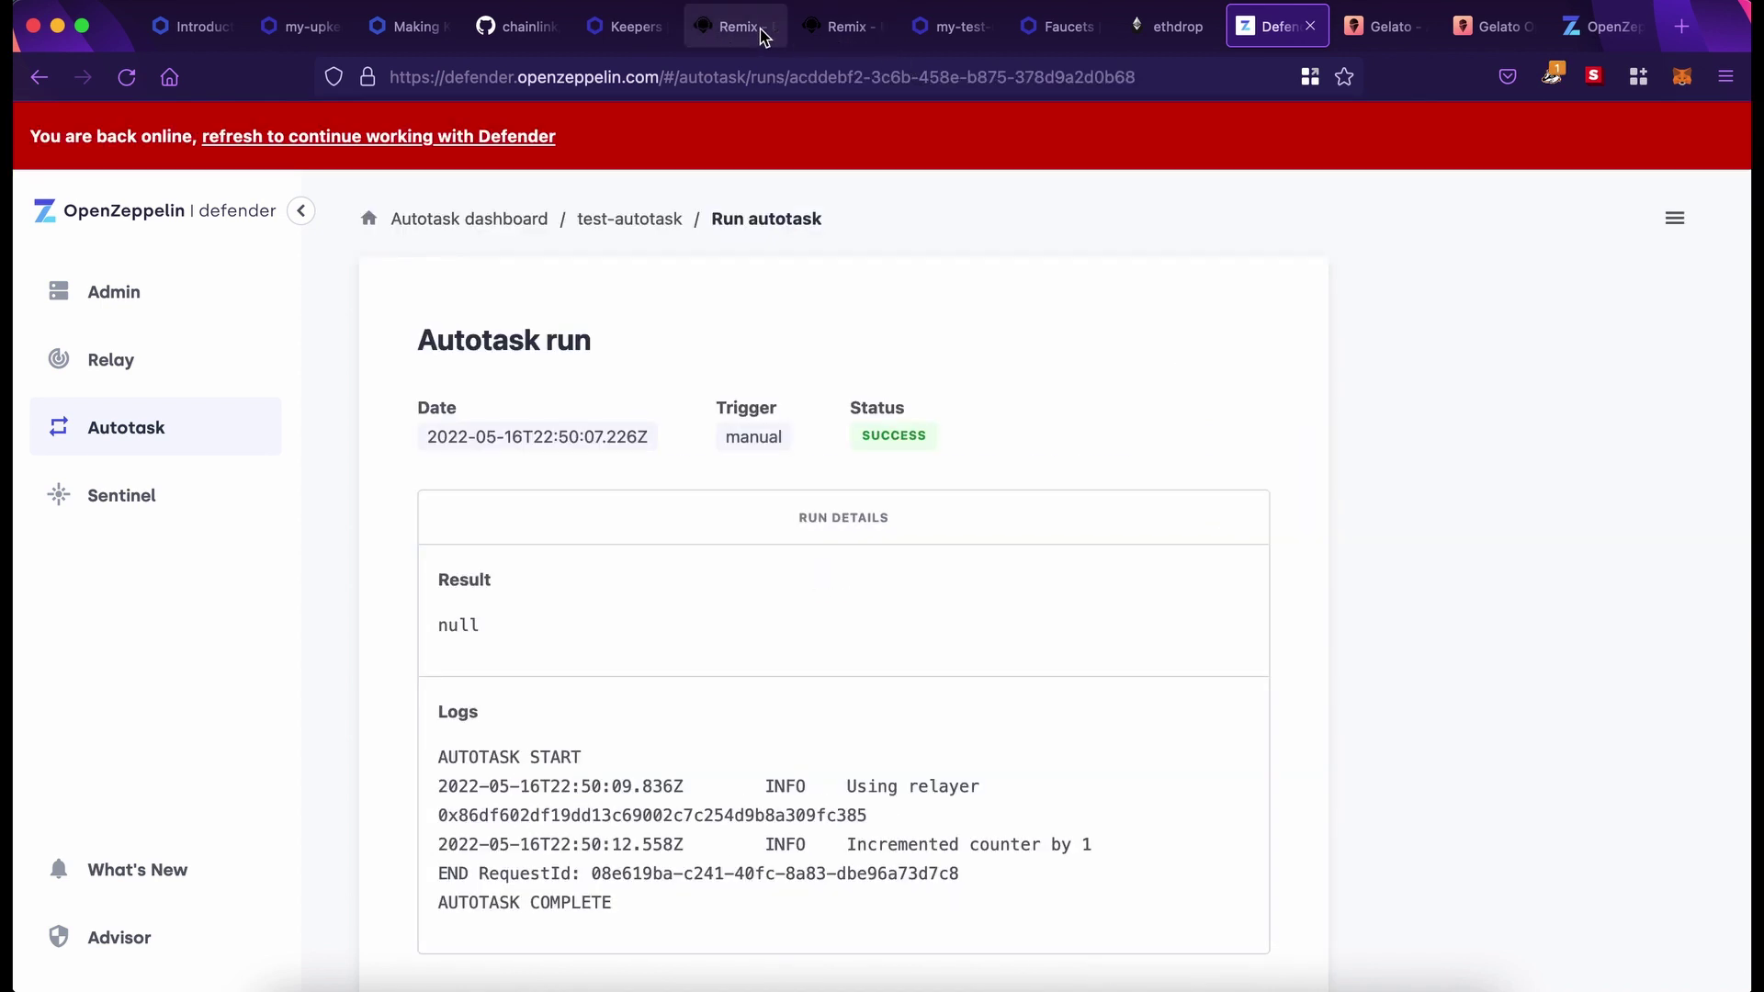
pyautogui.click(738, 26)
pyautogui.click(197, 615)
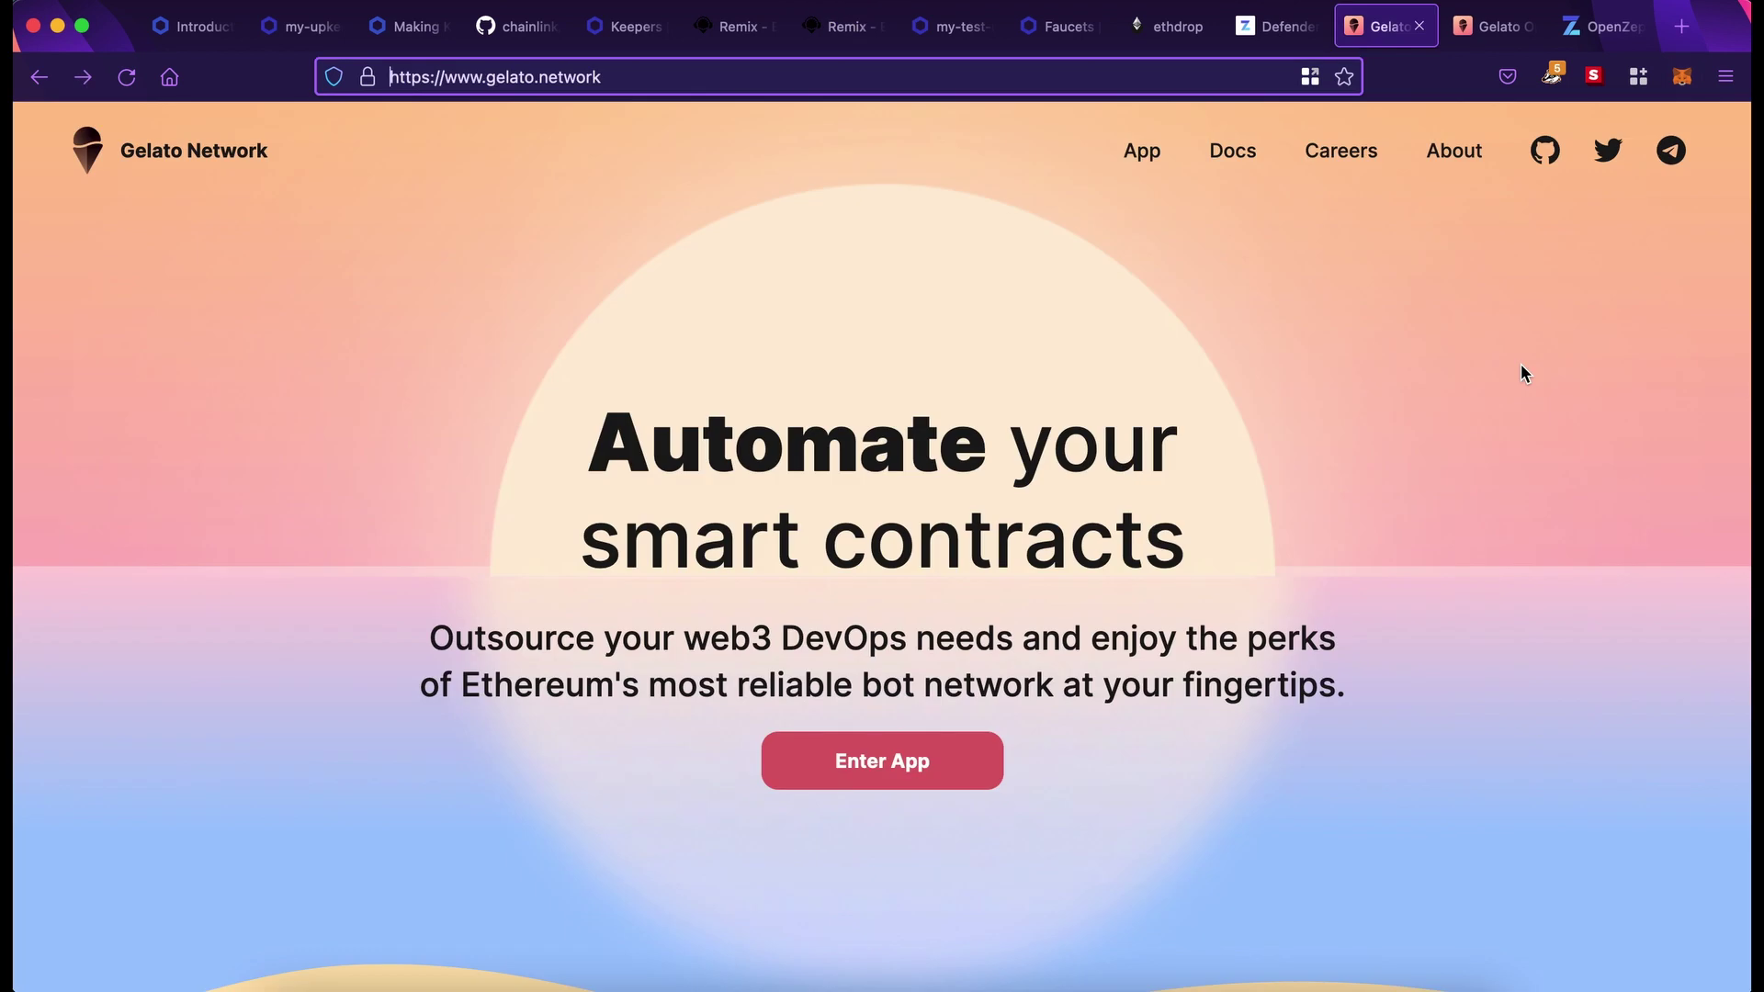
# On the Gelato Ops funds page, enter 0.1 ETH as the deposit amount
pyautogui.hotkey('ctrl', 'Tab')
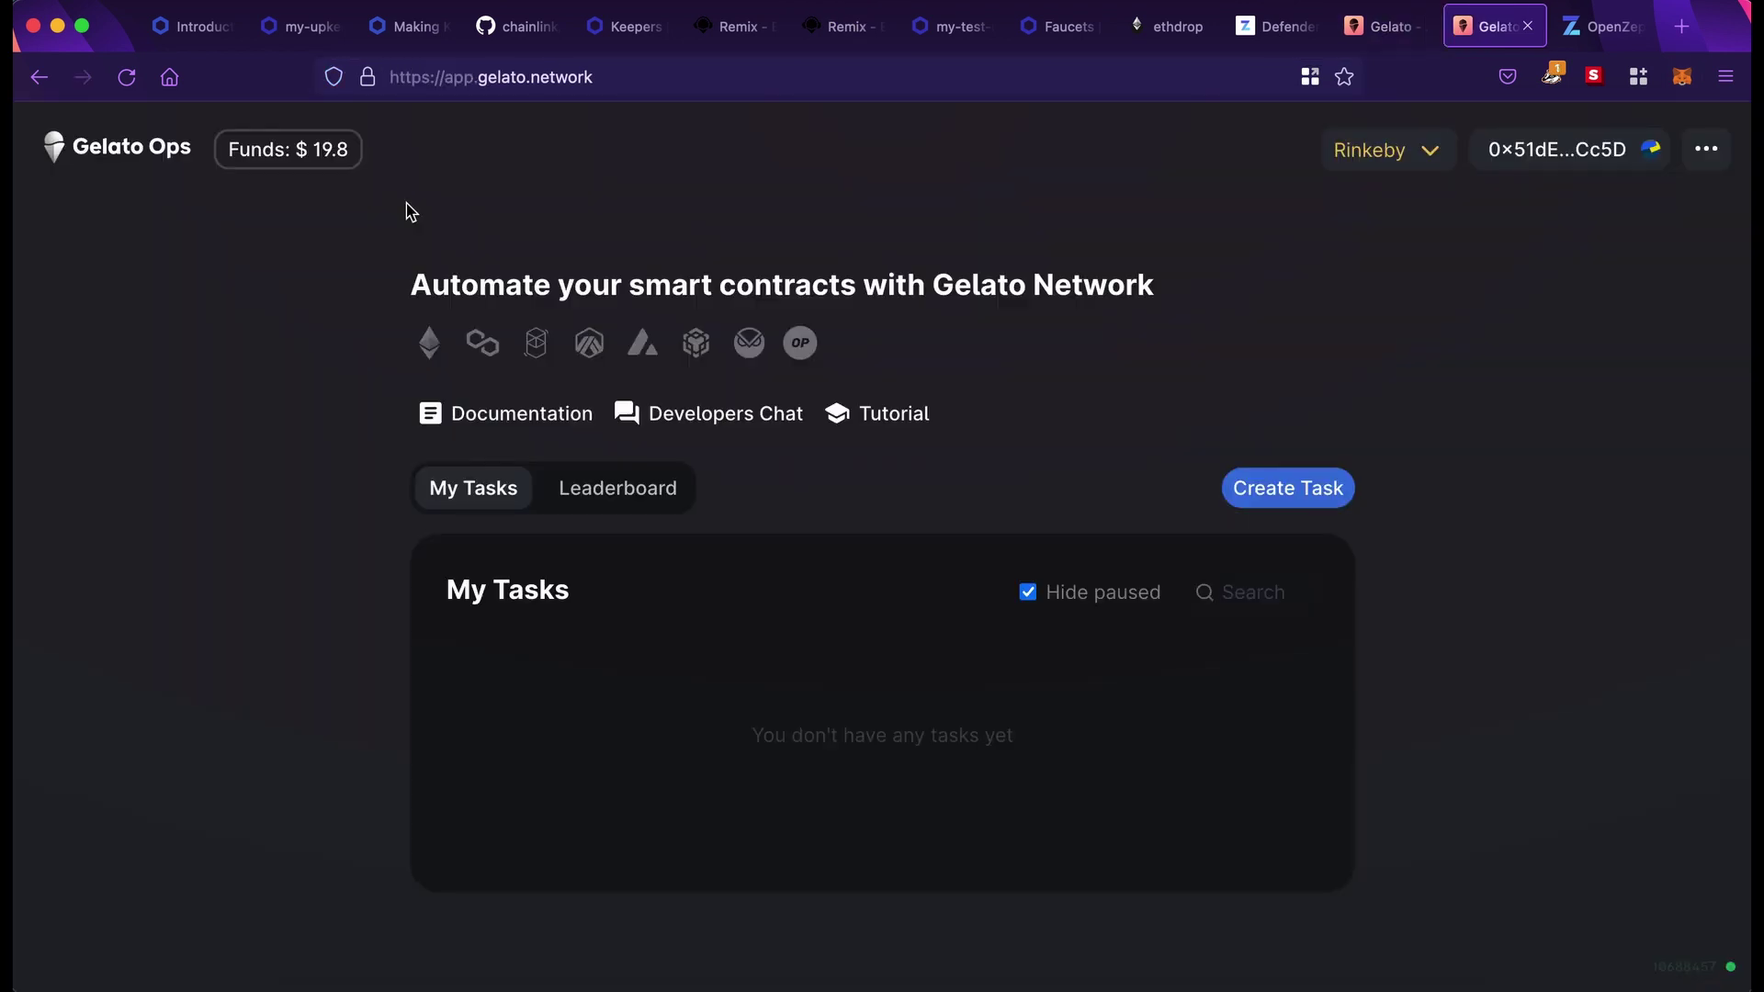
pyautogui.click(309, 163)
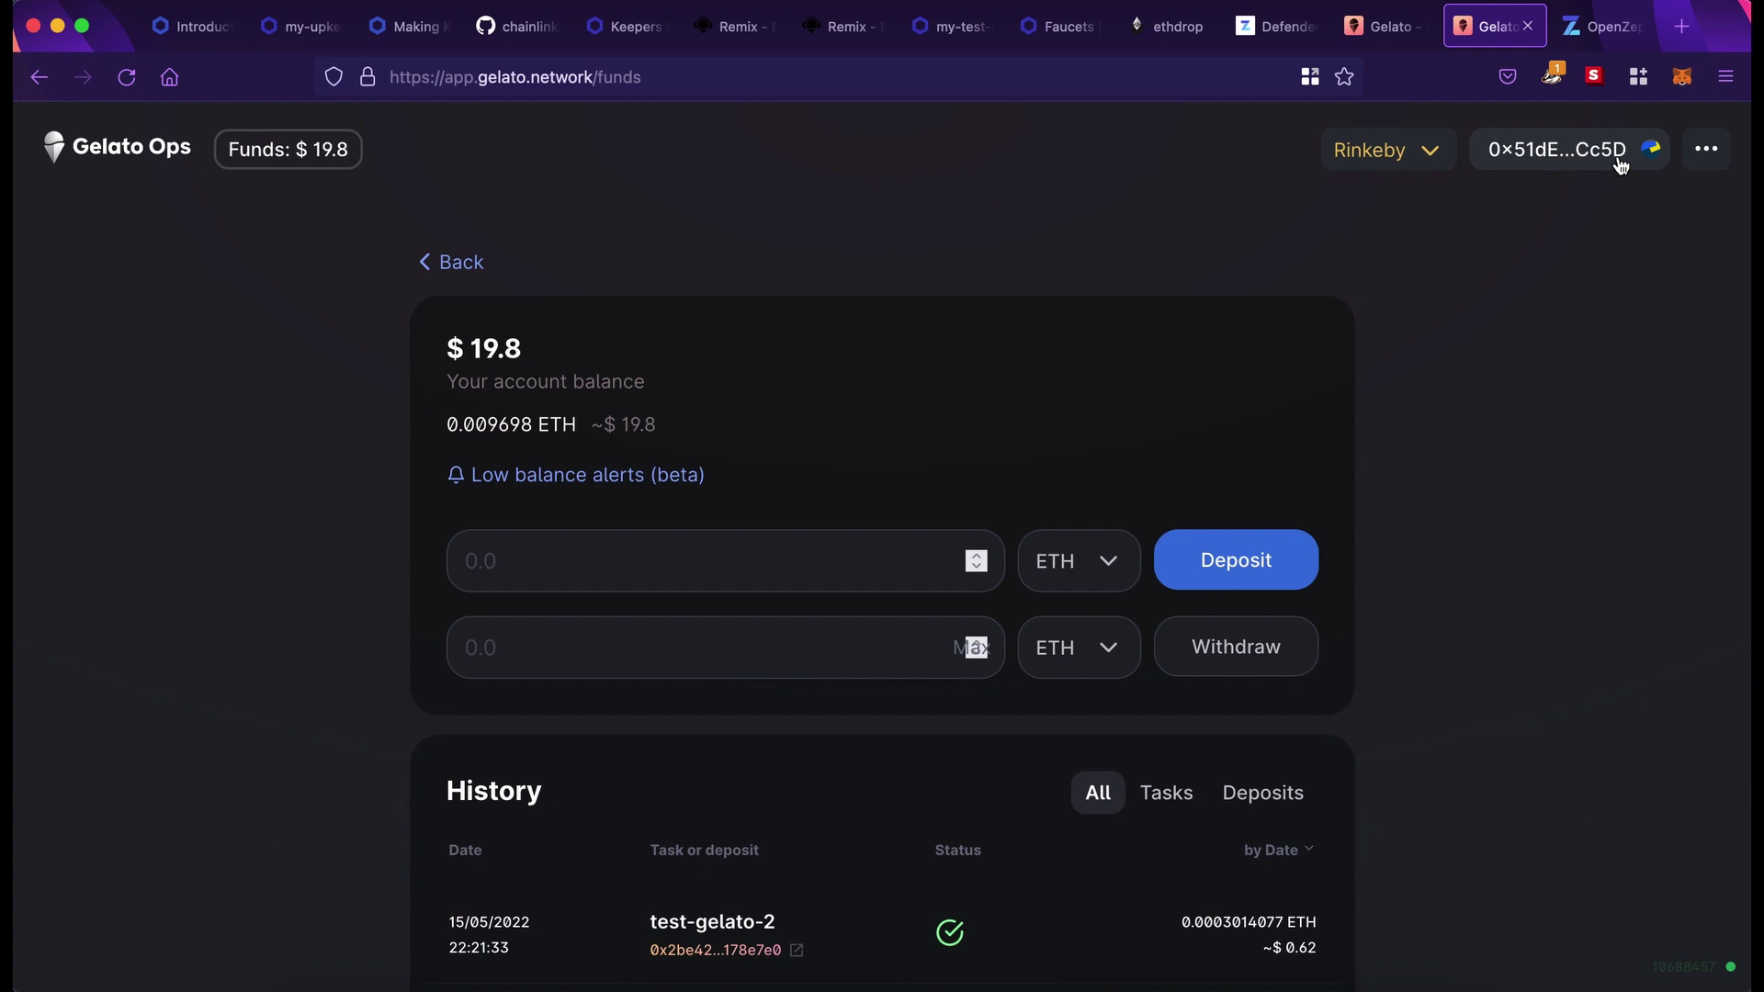
pyautogui.click(1682, 78)
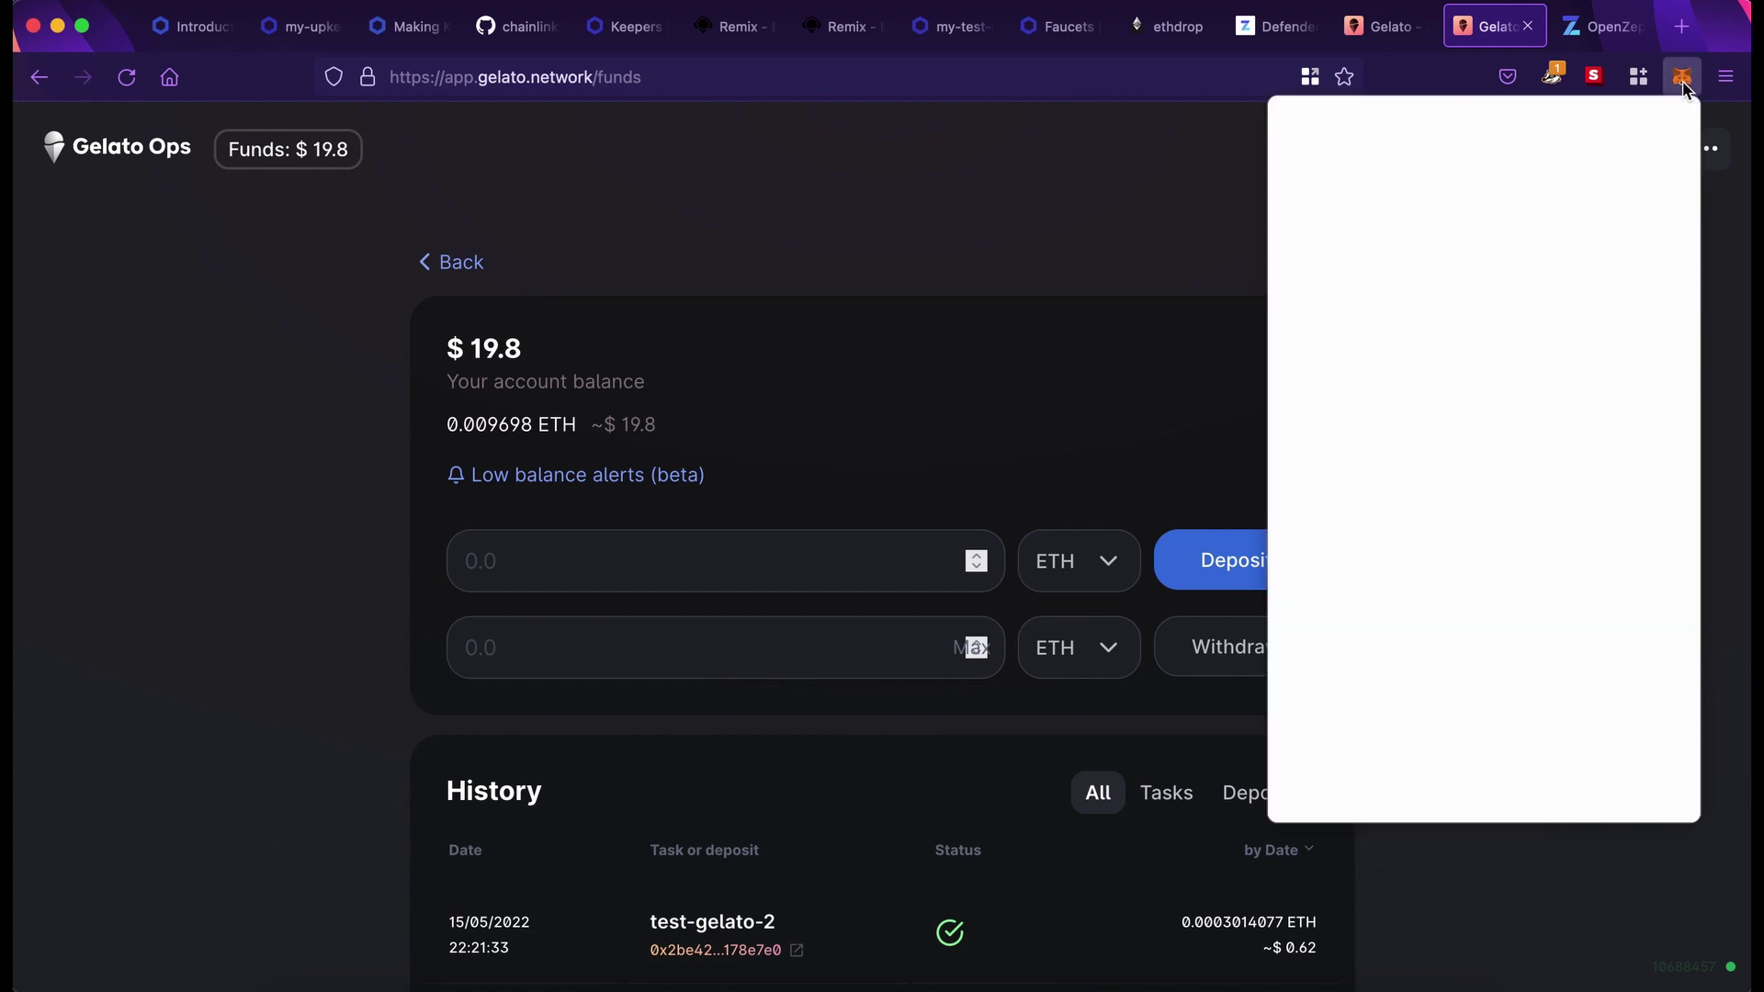
pyautogui.click(1682, 81)
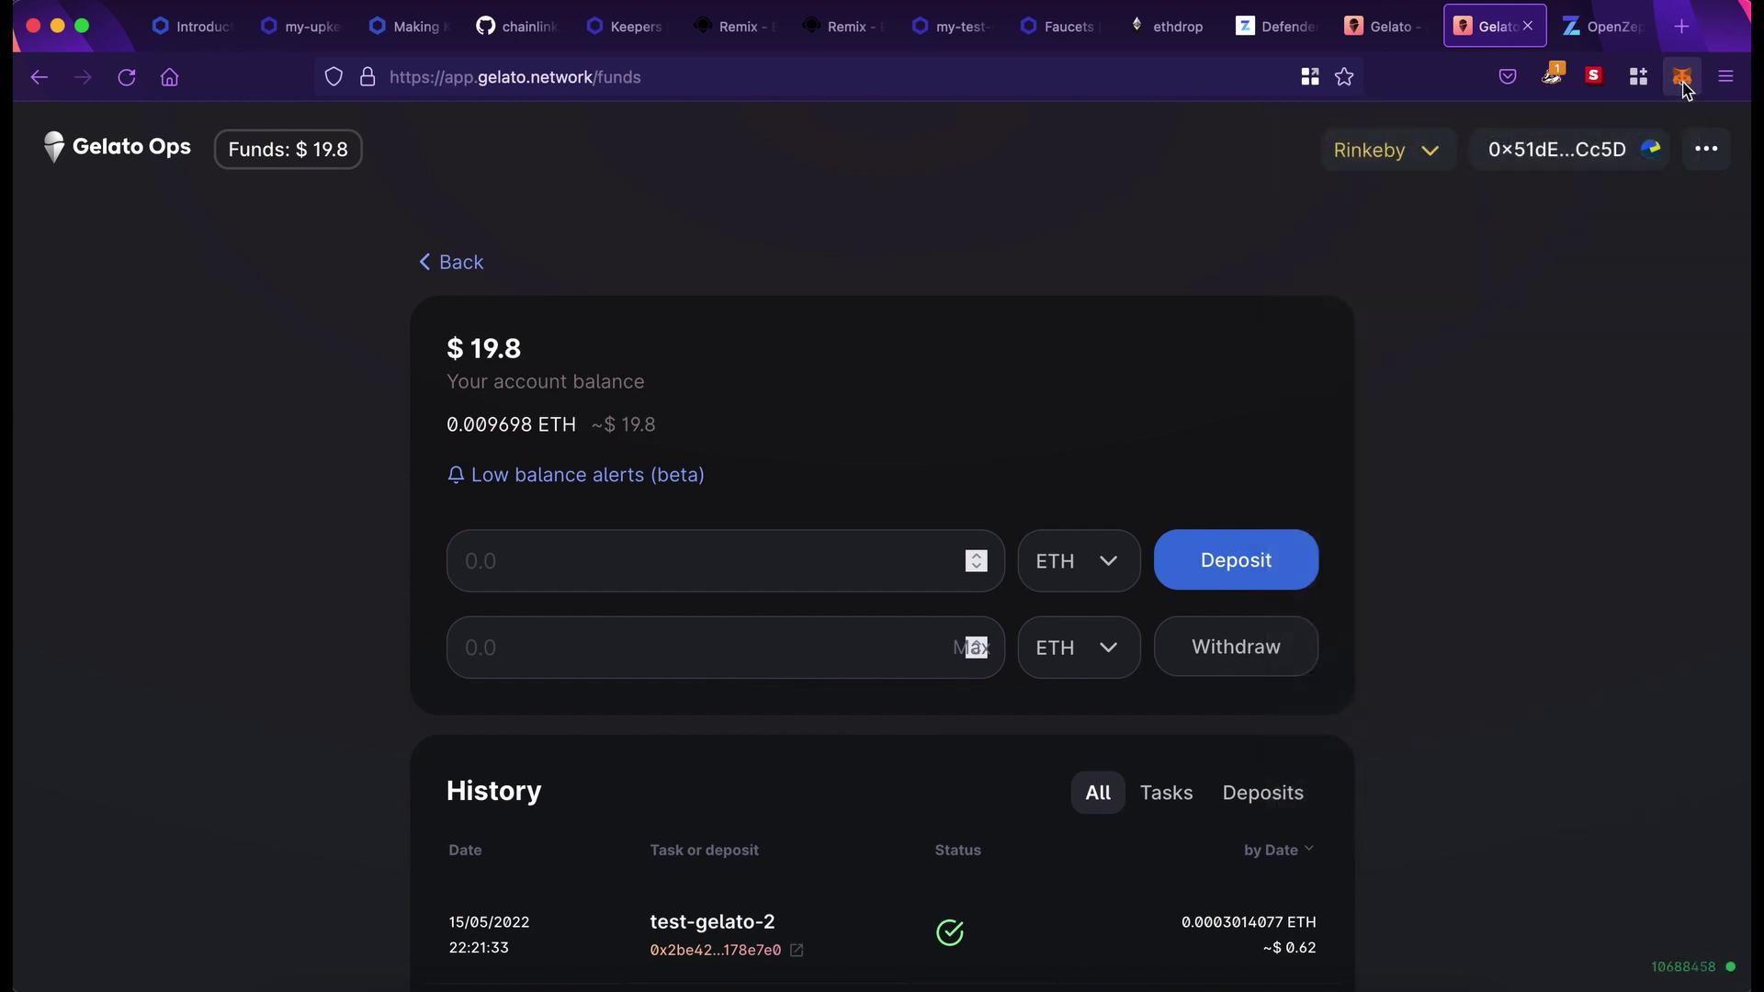
pyautogui.click(918, 562)
pyautogui.write('0.1')
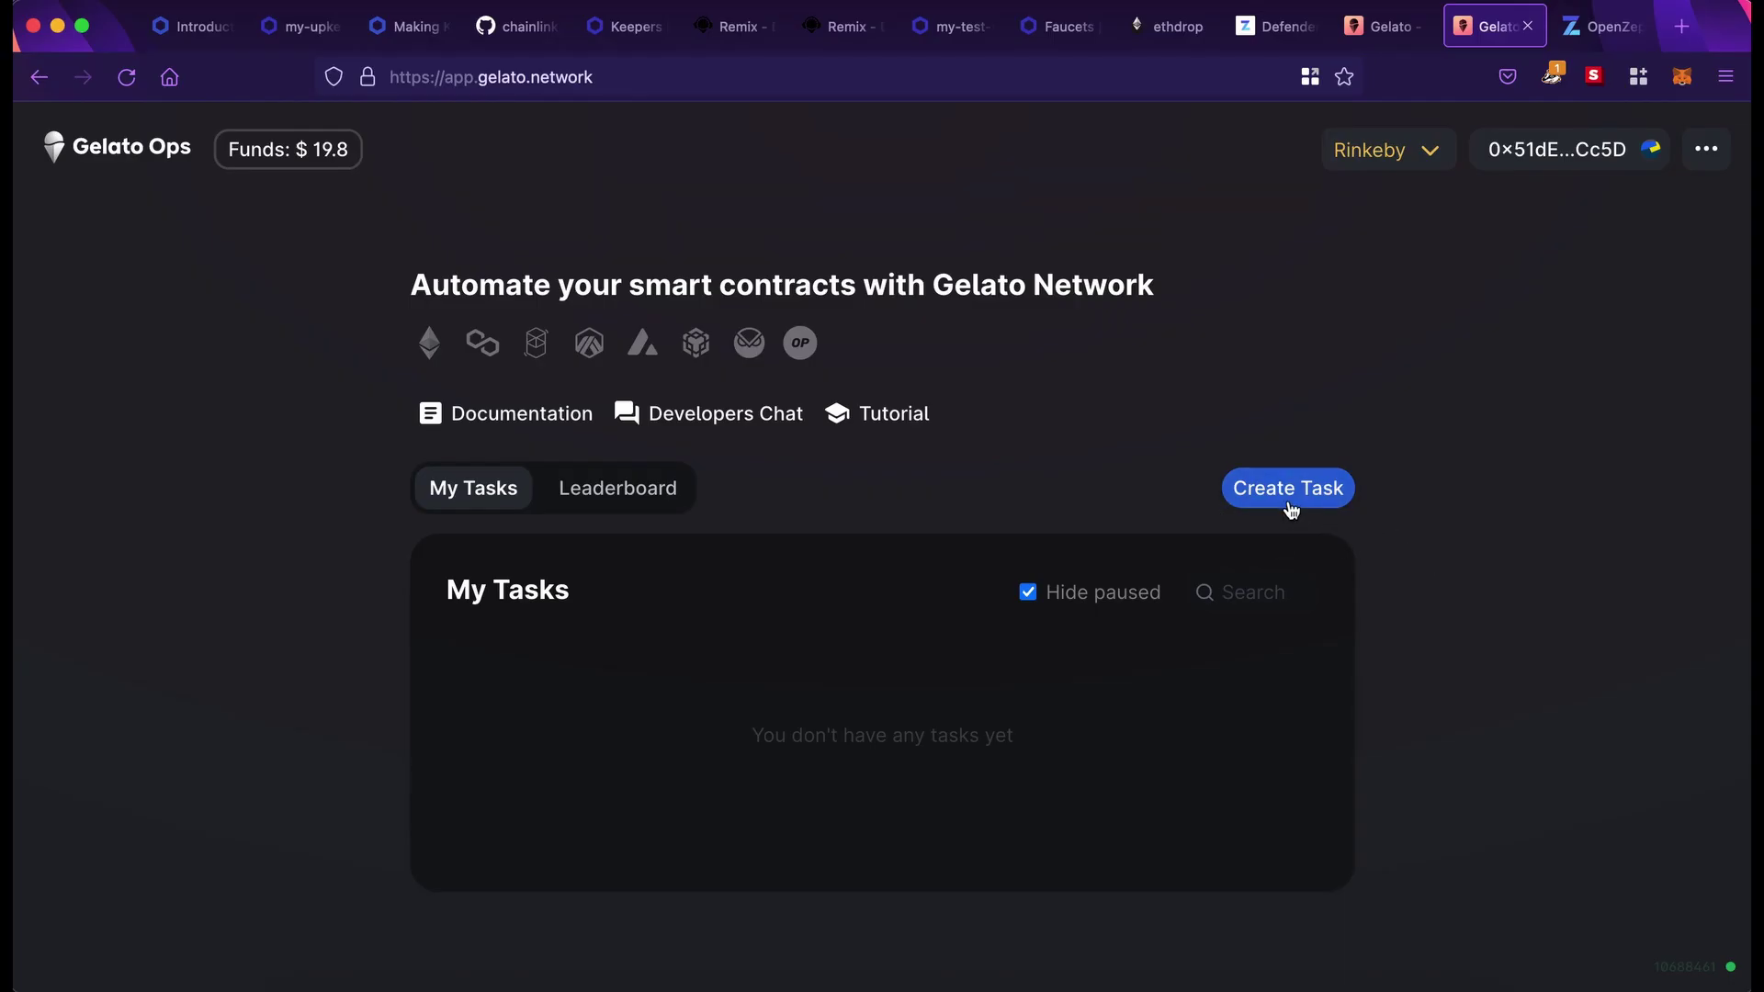
# Start a new Gelato task with the counter contract's address
pyautogui.click(1288, 488)
pyautogui.click(1283, 504)
pyautogui.write('0x1DB1D4234d50a3e1A308aBCC8f788F65fcd5C6ec')
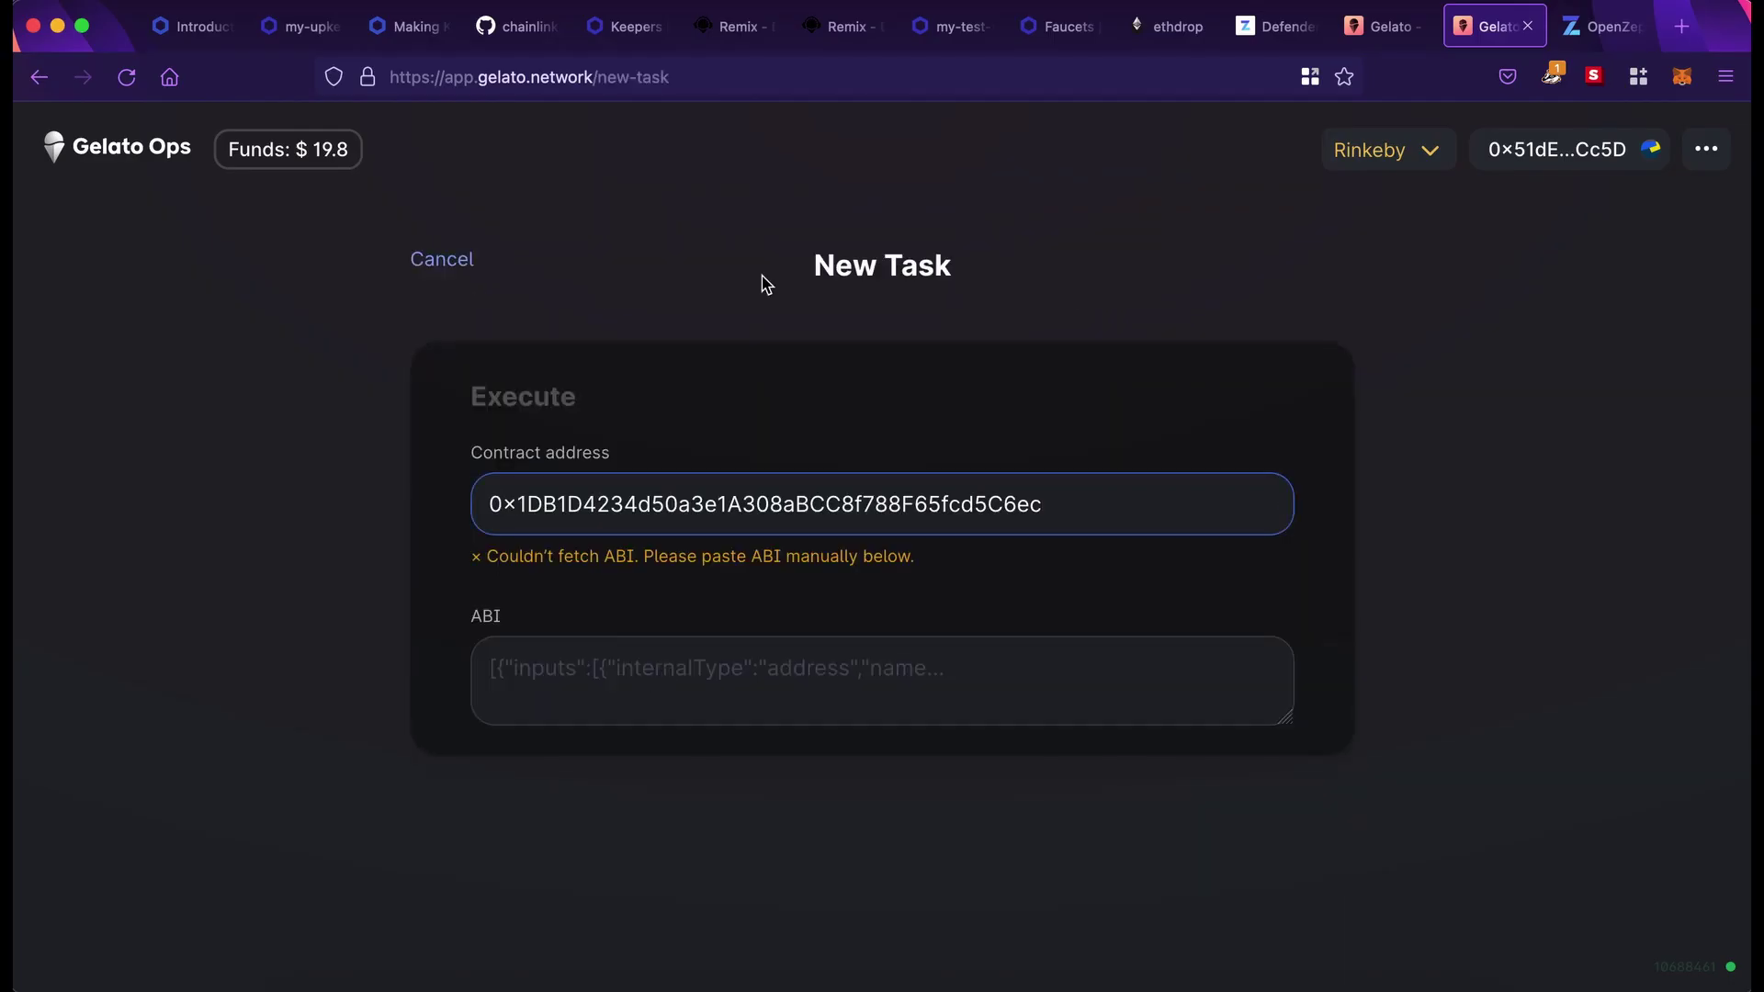
# Paste the contract ABI copied from Remix and select incrementCounter() as the function
pyautogui.click(832, 25)
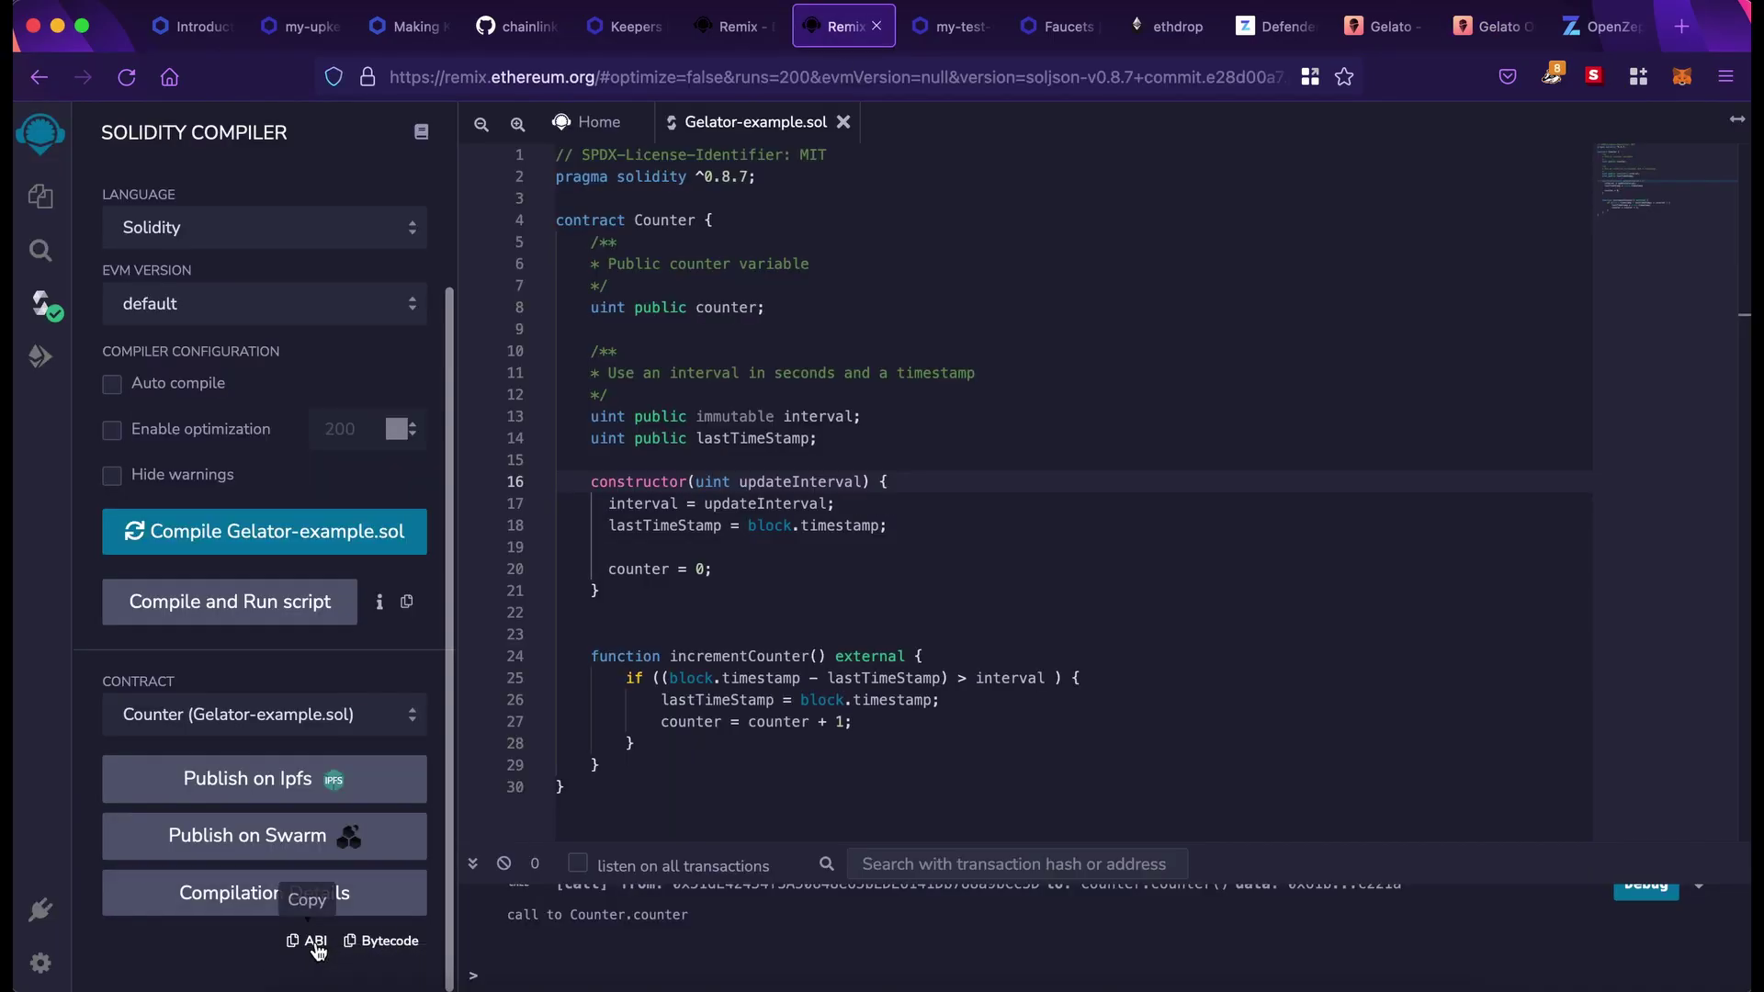
pyautogui.click(317, 941)
pyautogui.click(1488, 26)
pyautogui.click(630, 686)
pyautogui.hotkey('ctrl', 'v')
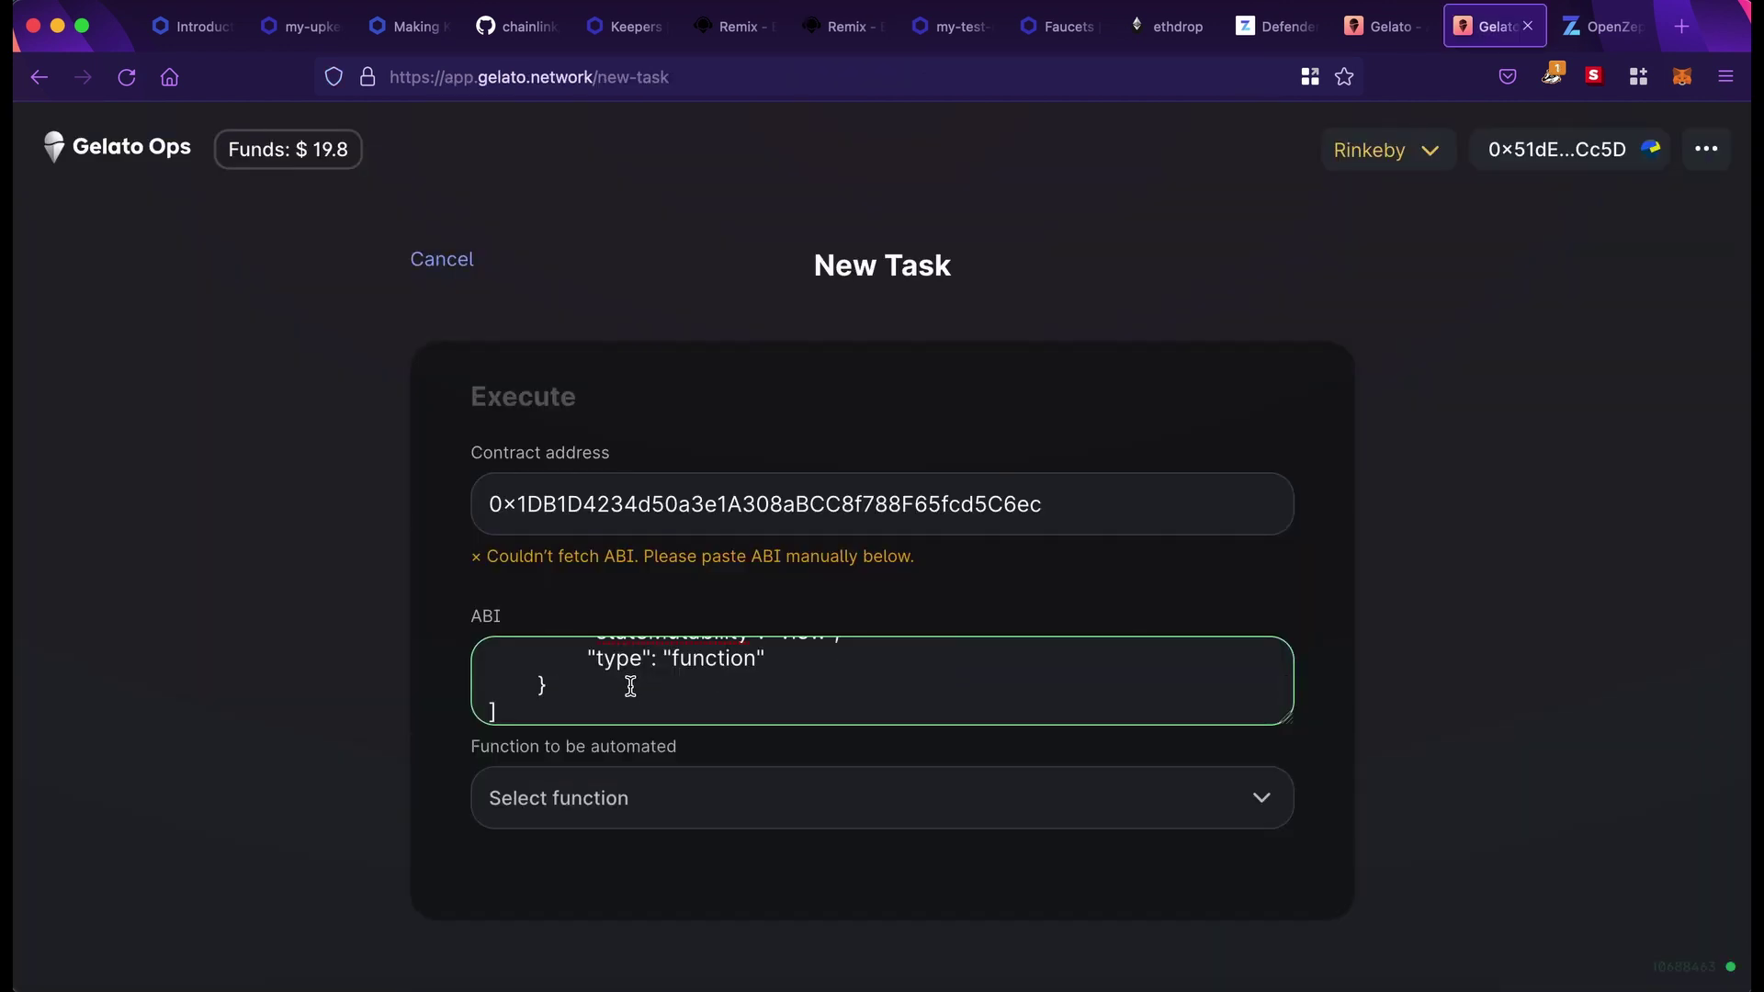
pyautogui.click(783, 817)
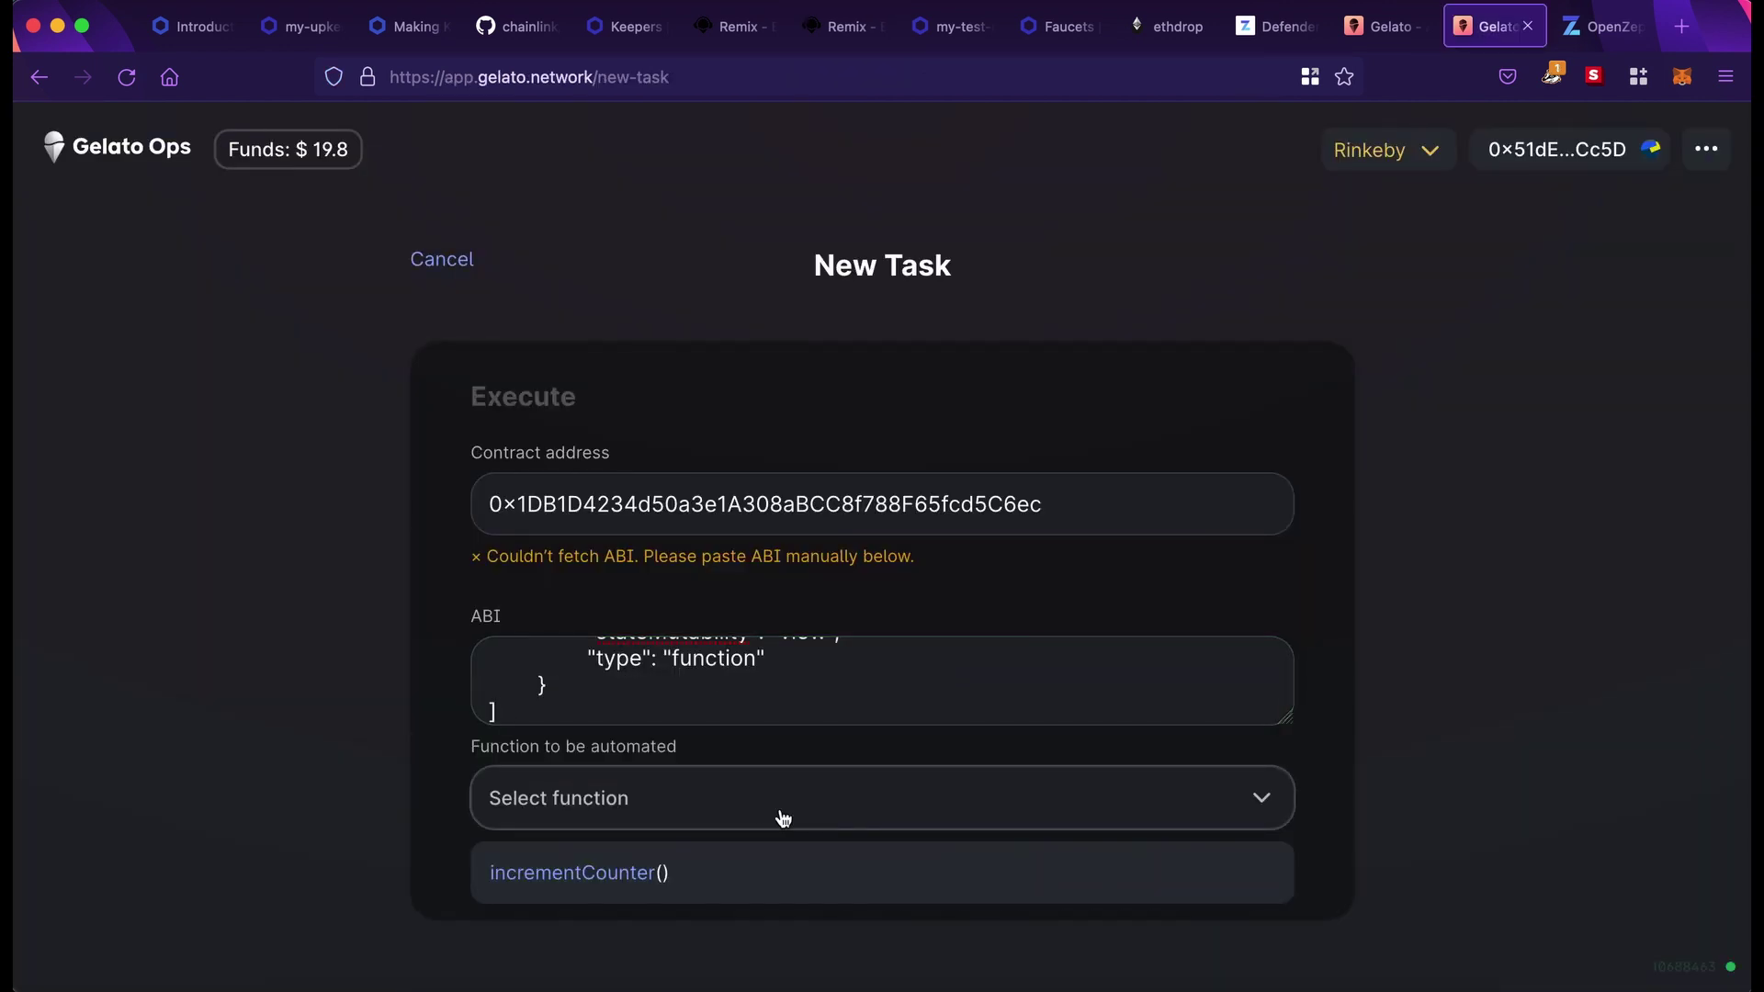
pyautogui.click(606, 891)
pyautogui.scroll(-7, 770, 425)
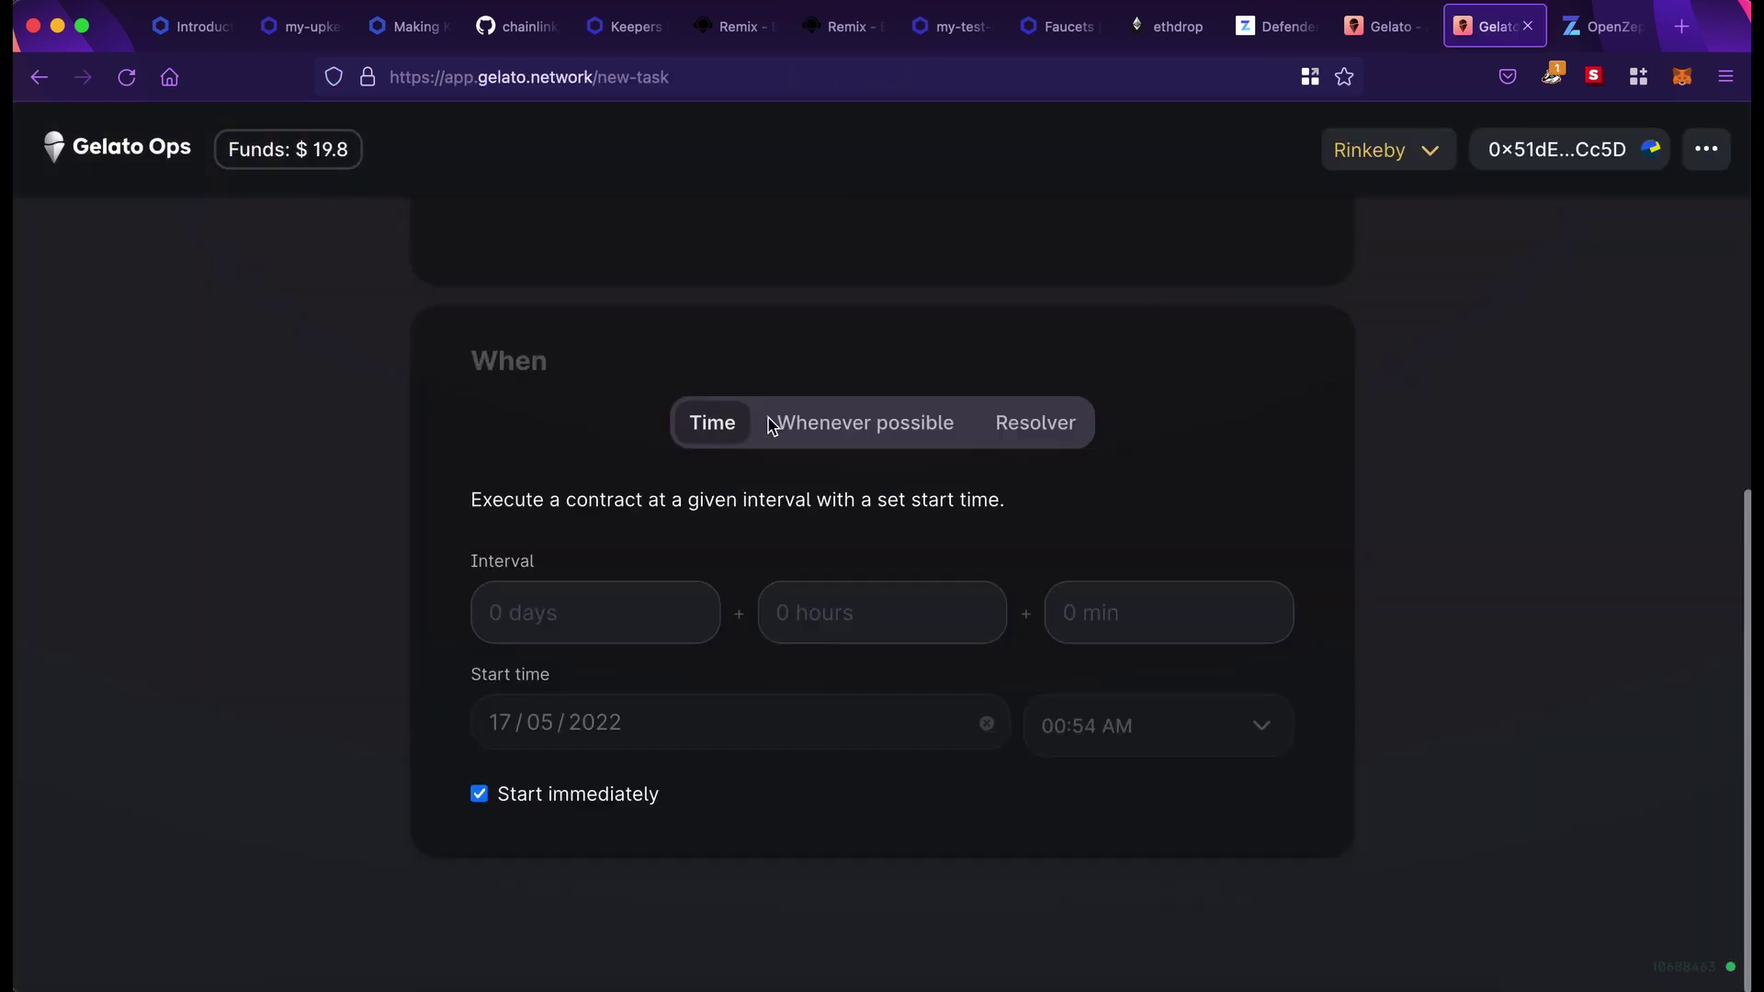
# Schedule the task on a time interval of 5 minutes, starting immediately
pyautogui.click(861, 425)
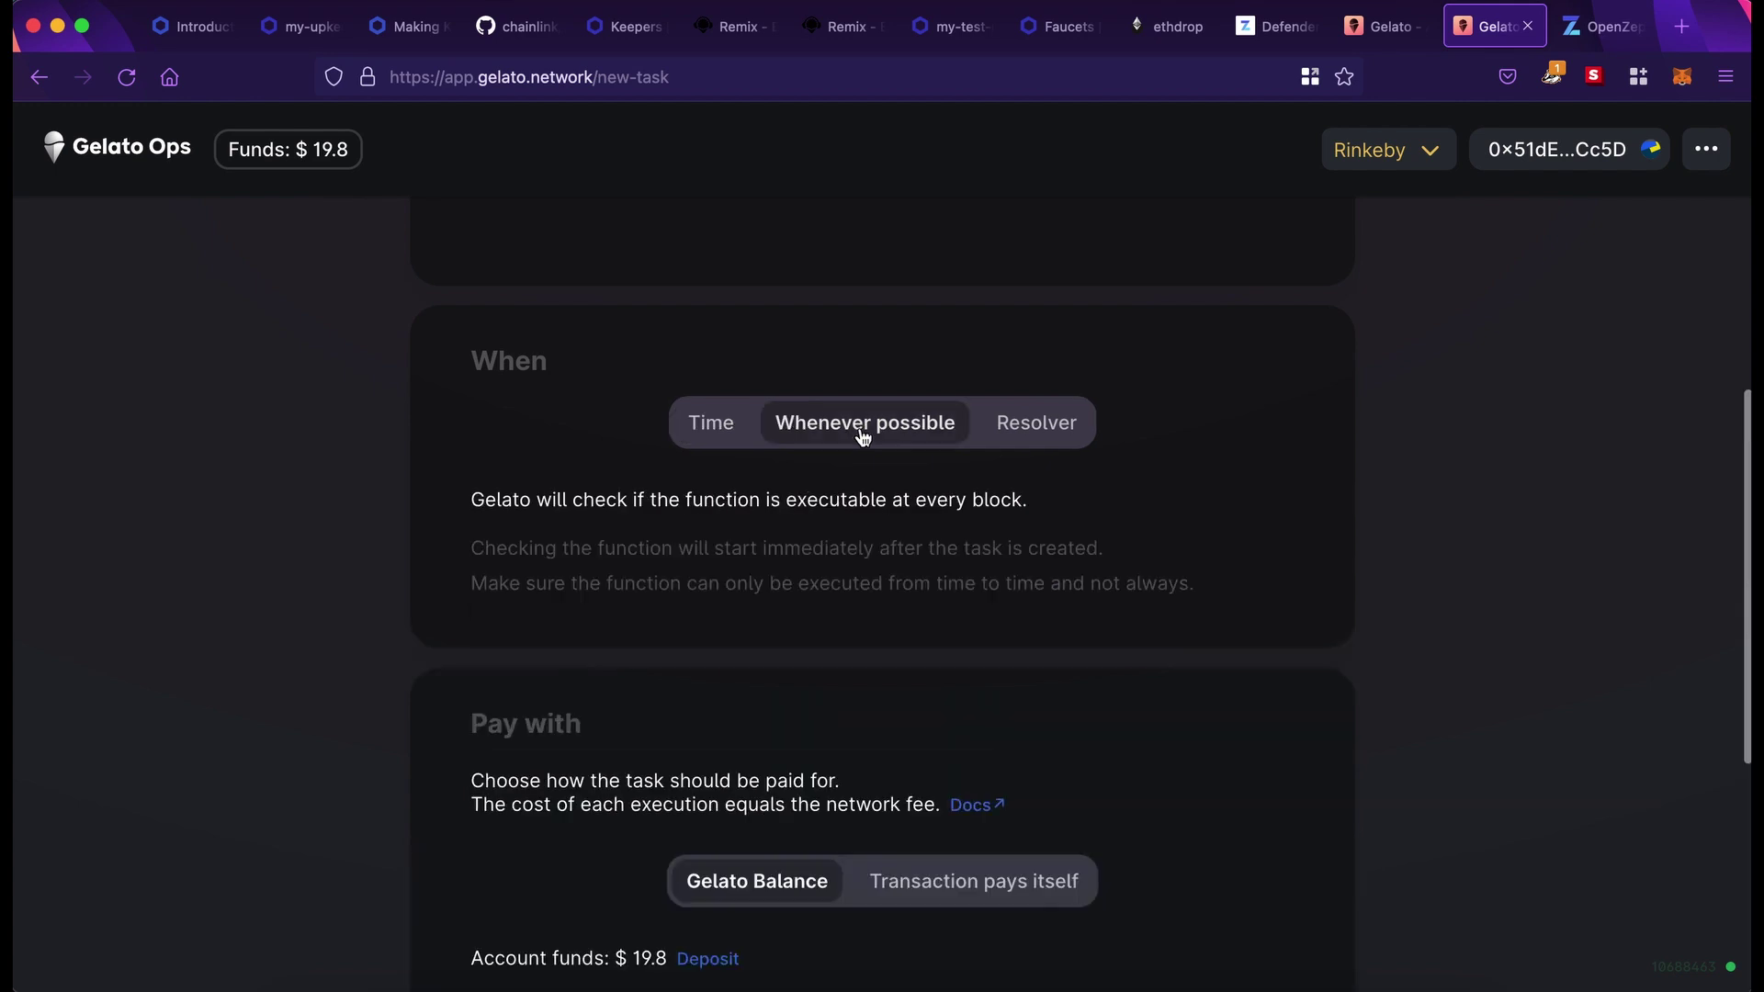
pyautogui.click(1036, 433)
pyautogui.click(1131, 634)
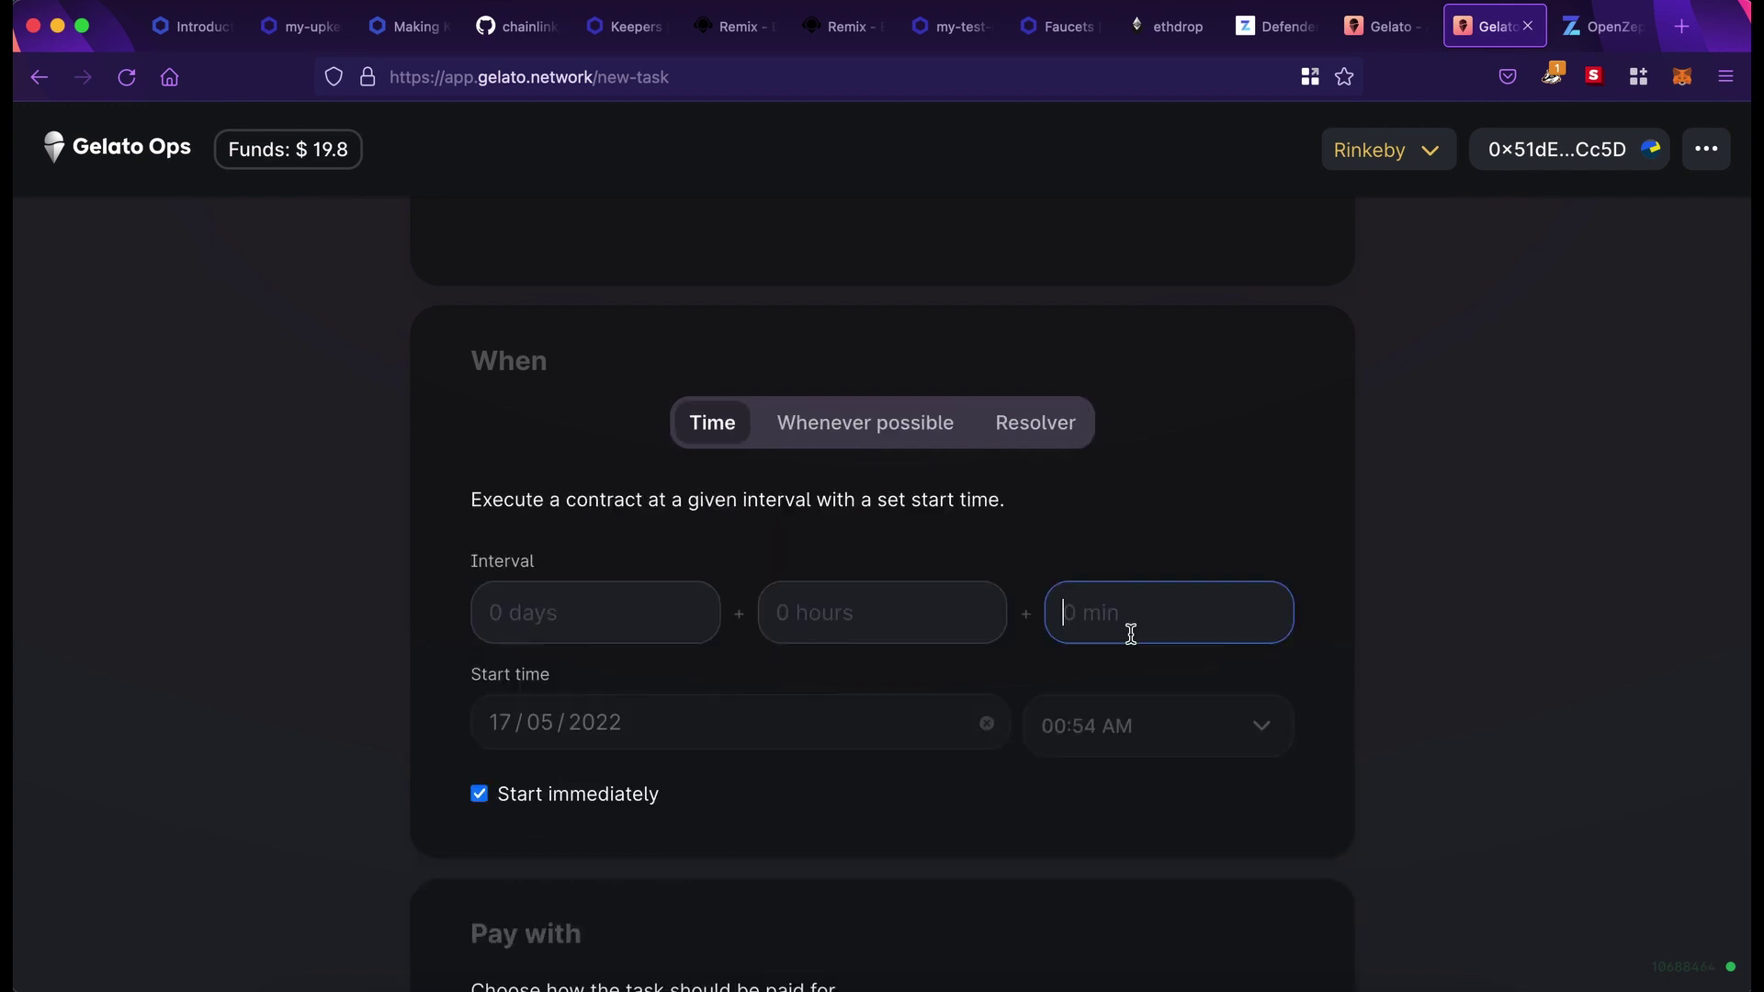
pyautogui.write('5 min')
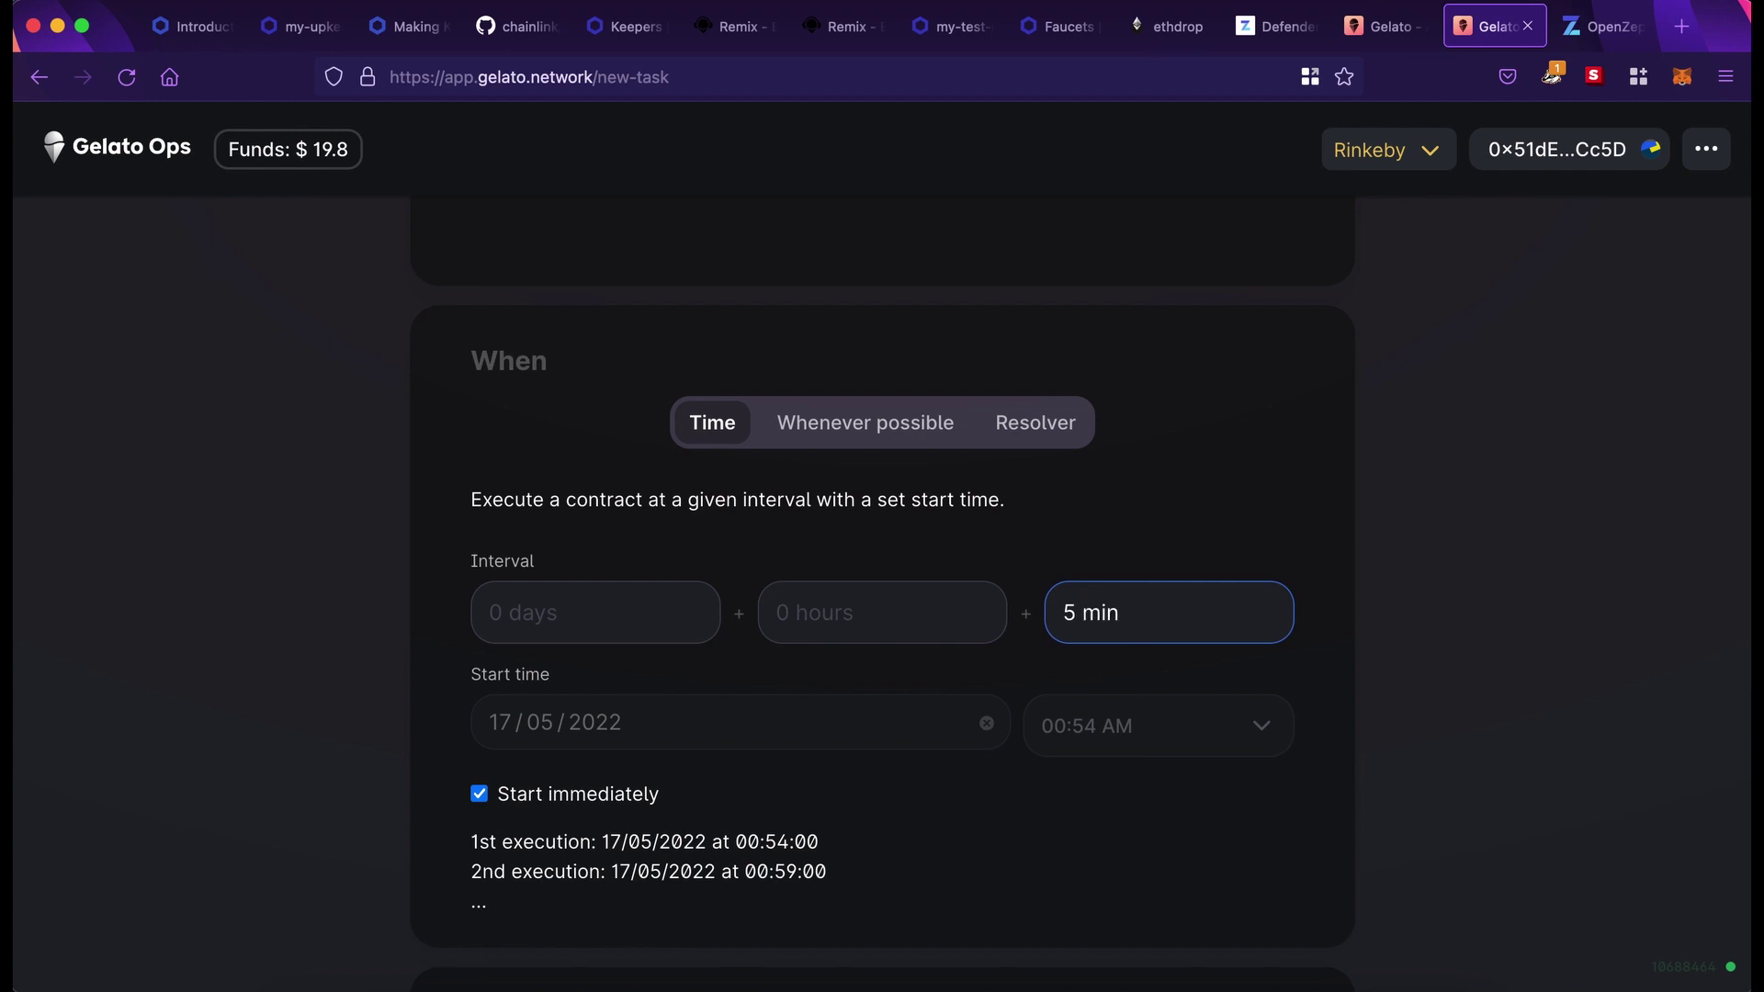
pyautogui.click(480, 796)
pyautogui.click(480, 796)
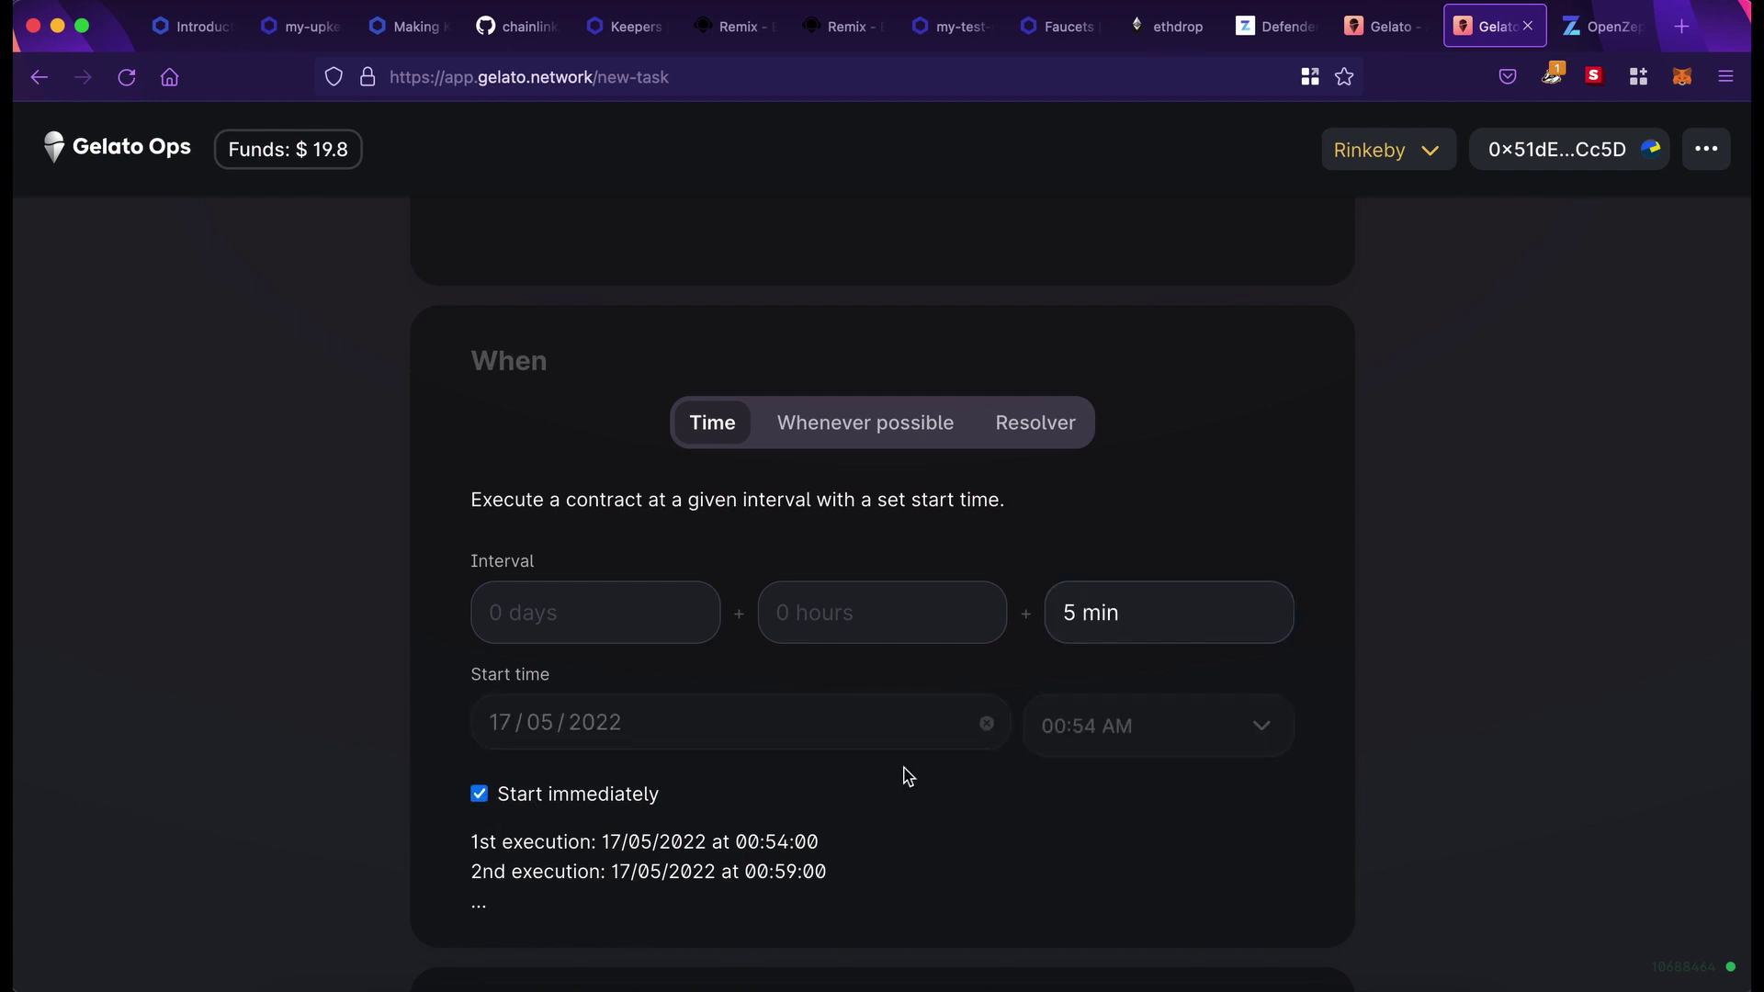
pyautogui.scroll(-3, 907, 777)
pyautogui.scroll(-3, 908, 778)
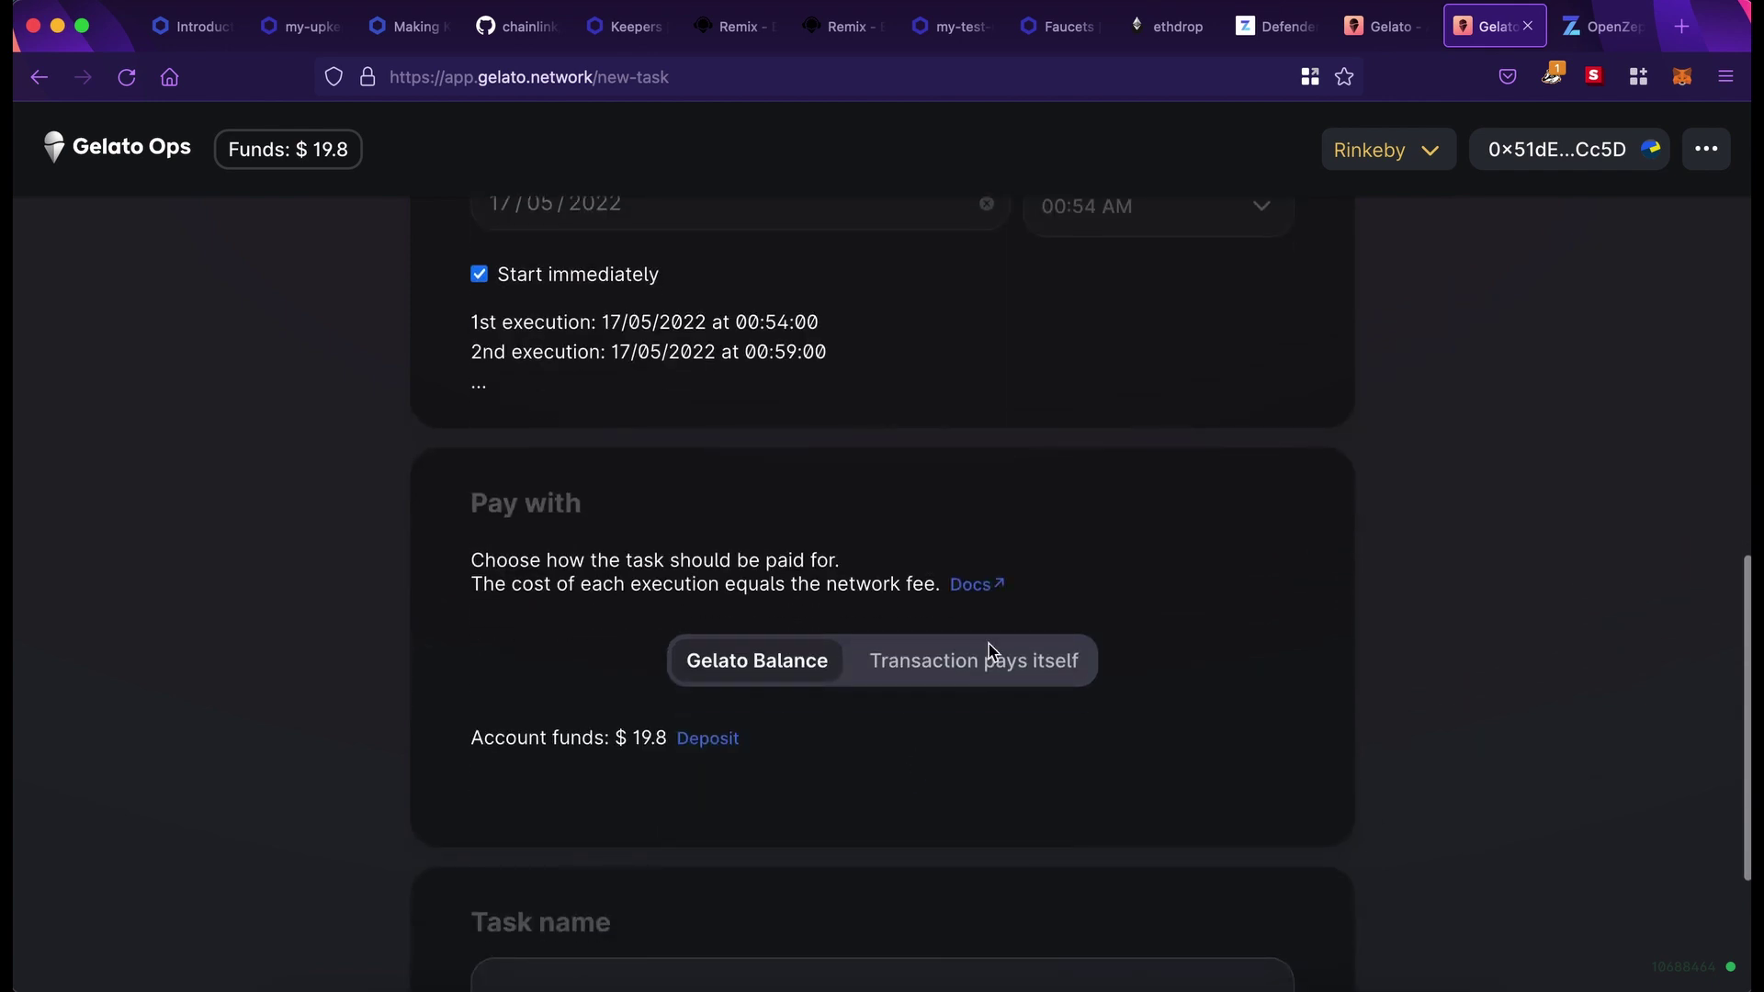
pyautogui.scroll(-1, 1089, 478)
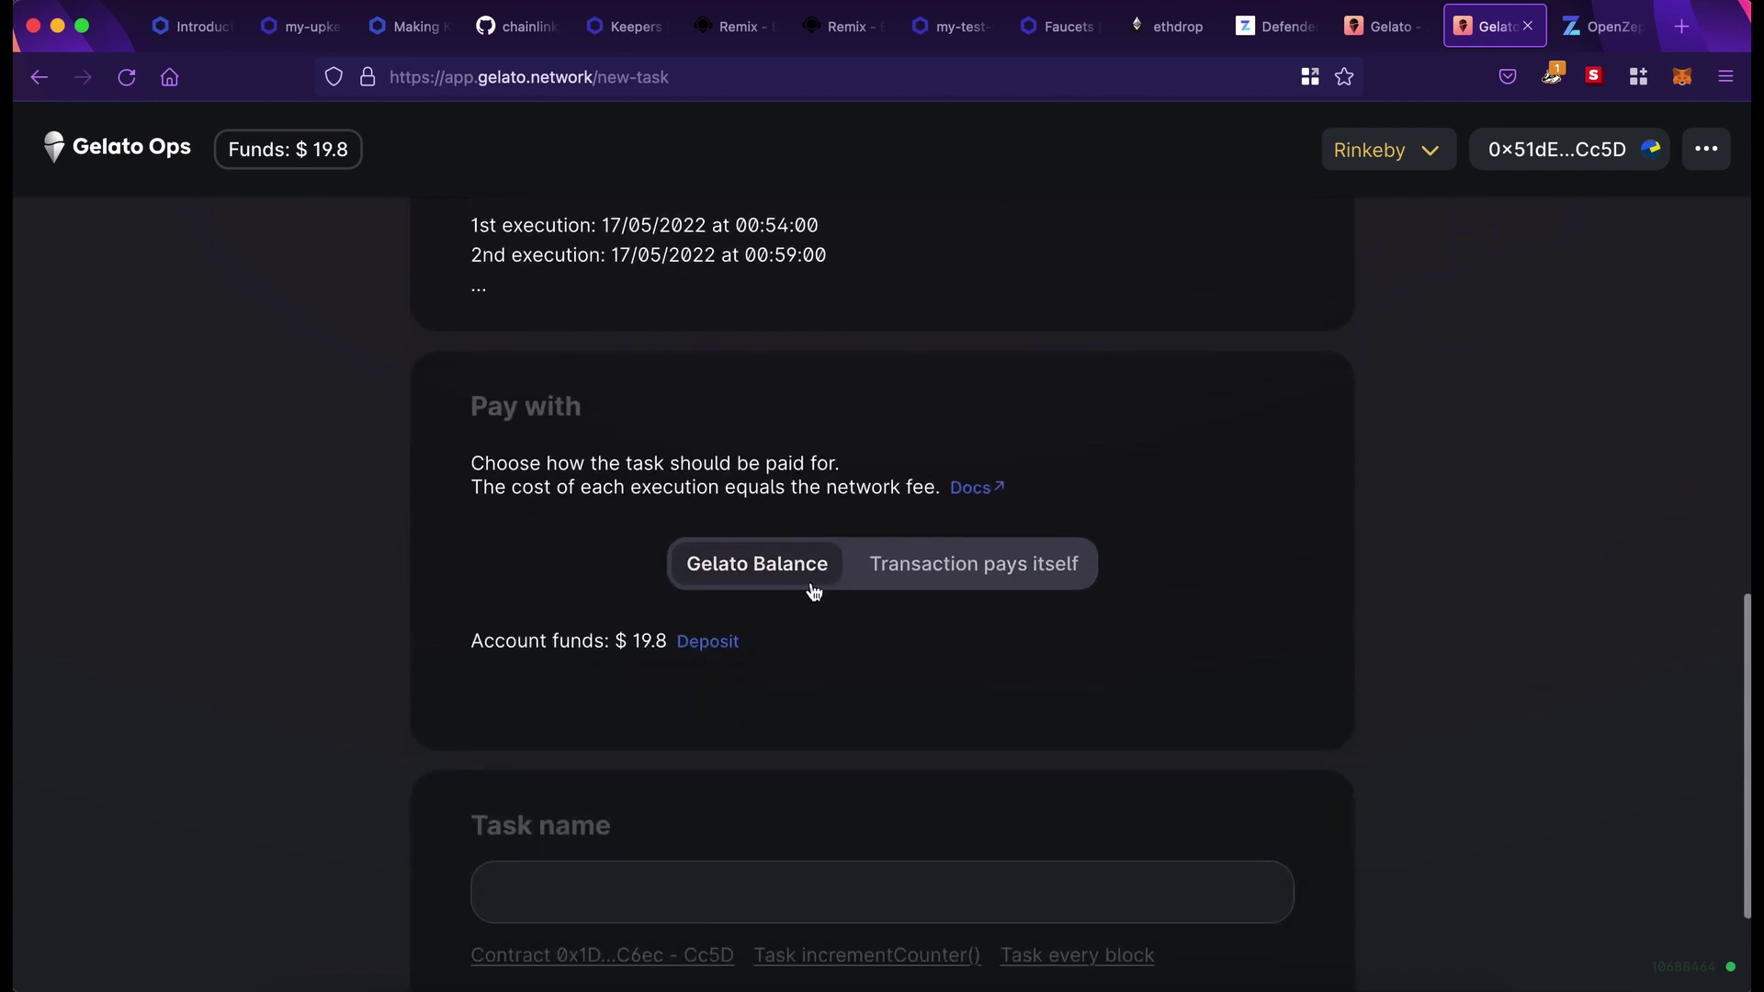